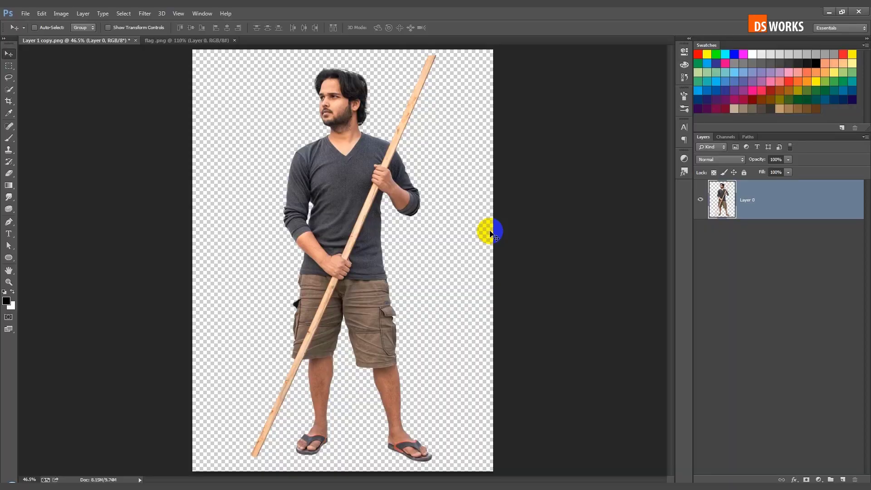
Step: Create a new blank white 1920×1080 document and fit it to the window
{"action": "left_click", "coordinate": [194, 40]}
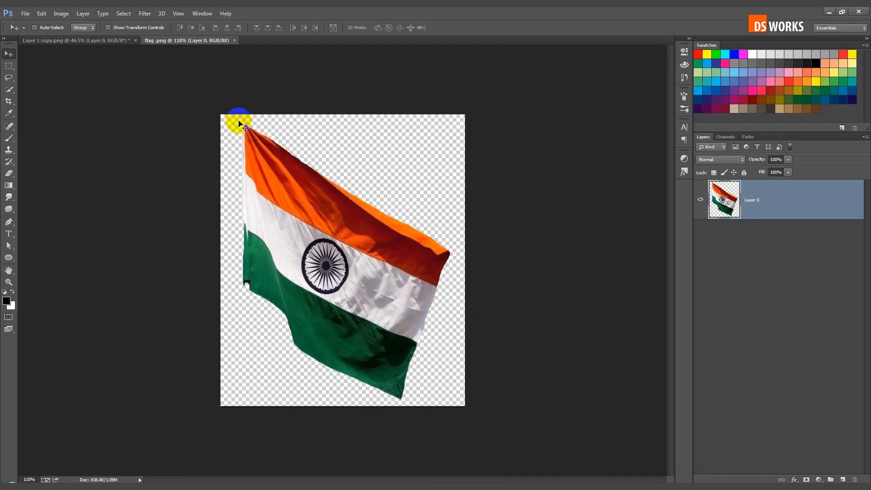
{"action": "left_click", "coordinate": [91, 40]}
{"action": "scroll", "coordinate": [319, 157], "scroll_direction": "down", "scroll_amount": 3}
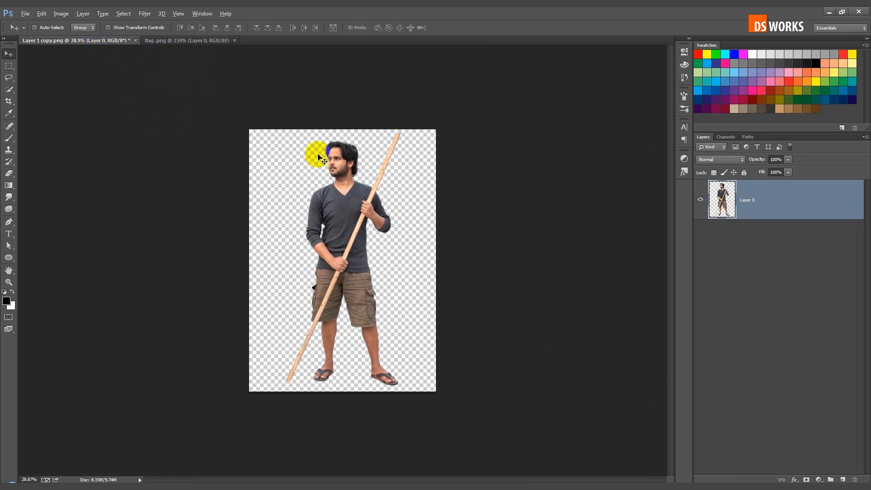
{"action": "left_click", "coordinate": [25, 13]}
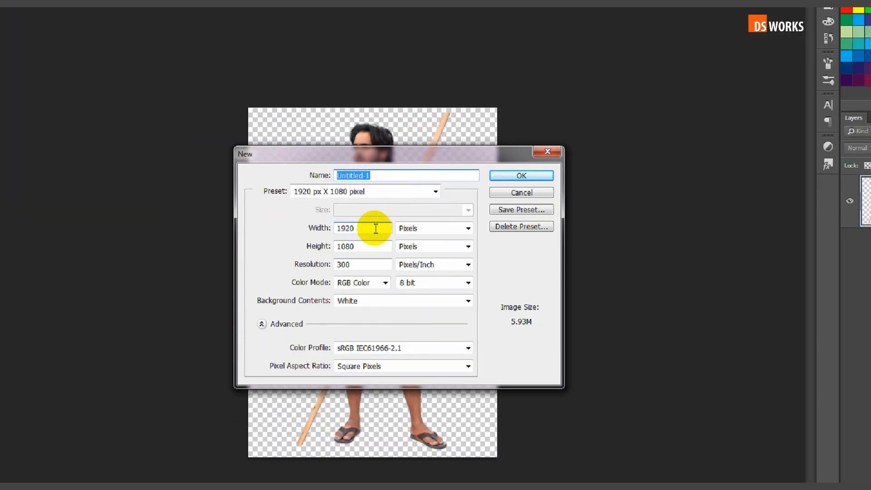
{"action": "left_click", "coordinate": [302, 220]}
{"action": "left_click", "coordinate": [302, 233]}
{"action": "left_click", "coordinate": [434, 178]}
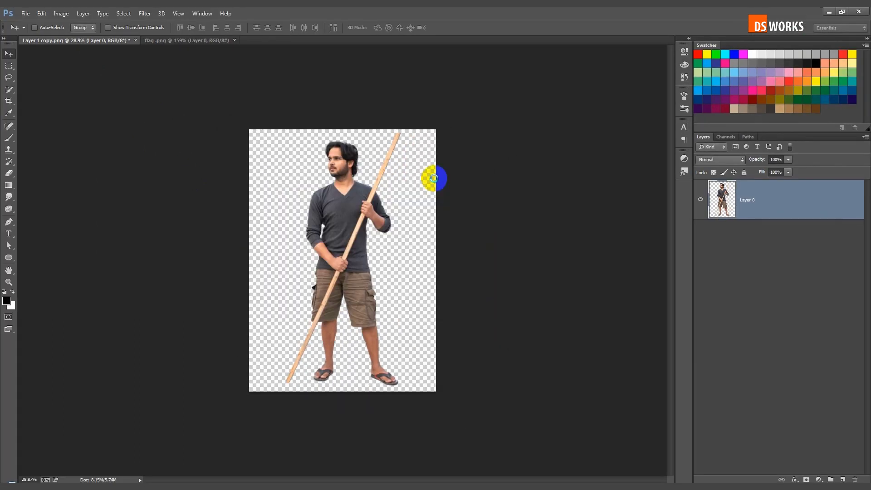
{"action": "key", "text": "ctrl+0"}
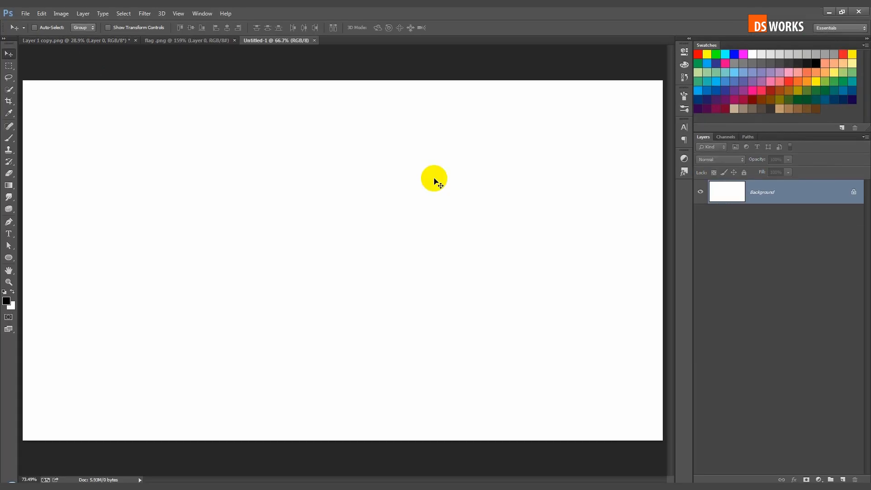
Step: Resize the image to 4000×2250 pixels
{"action": "left_click", "coordinate": [60, 13]}
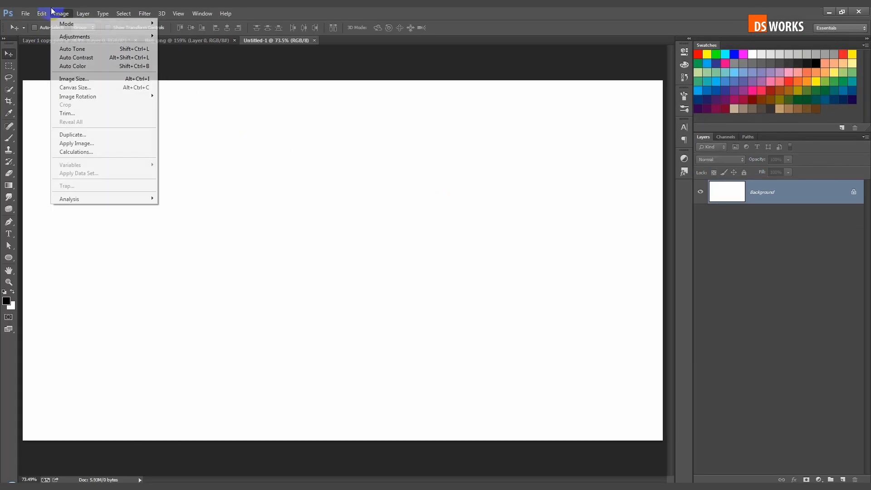
{"action": "left_click", "coordinate": [103, 79]}
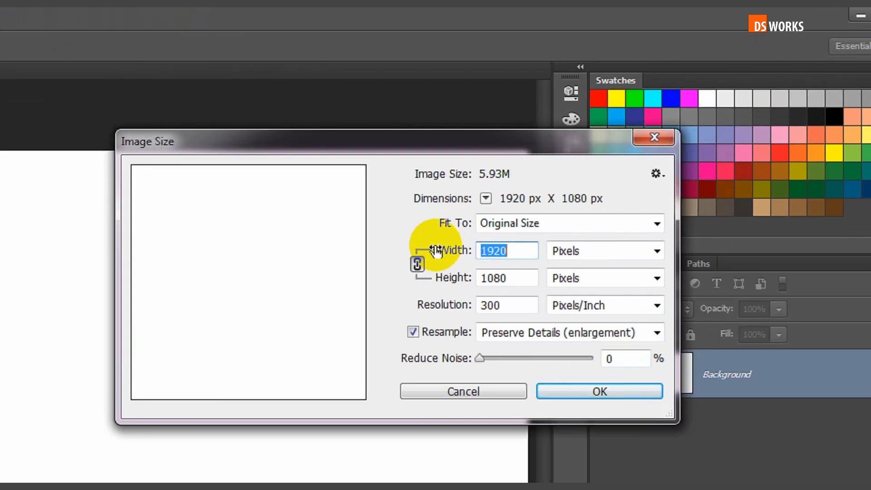
{"action": "type", "text": "4000"}
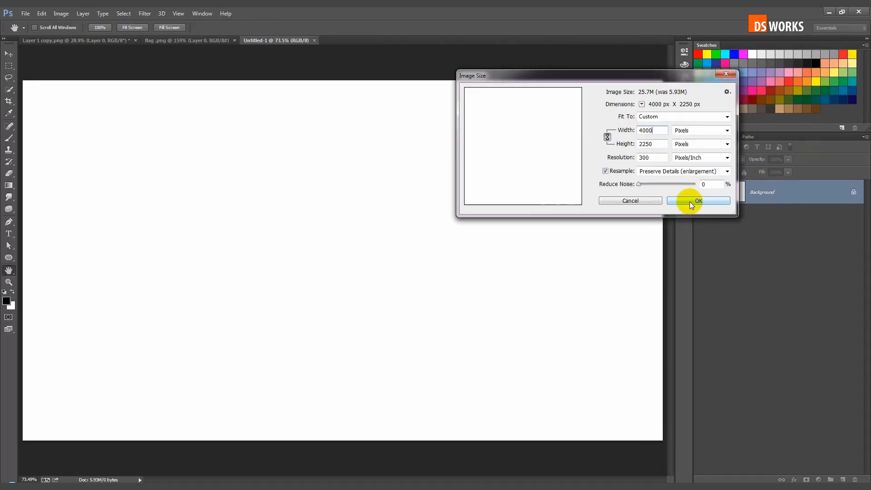
{"action": "left_click", "coordinate": [690, 201]}
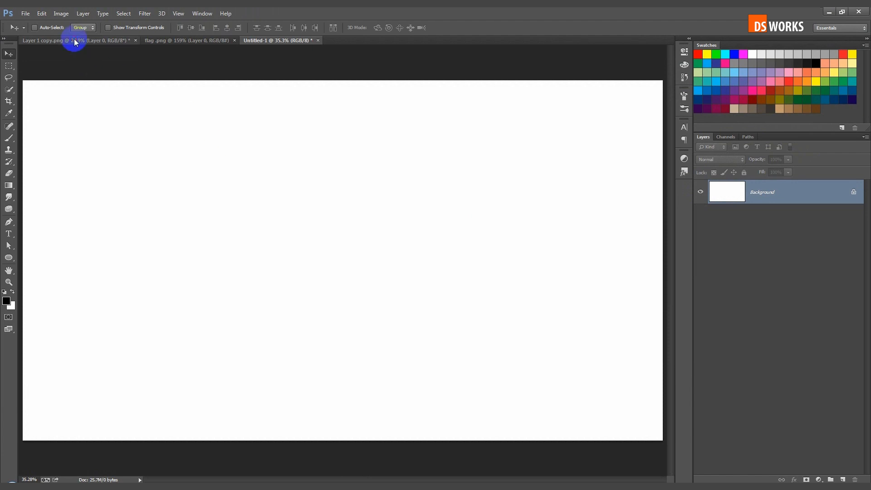
Step: Bring the man cutout into the new canvas and scale it to about three-quarter size
{"action": "left_click", "coordinate": [72, 40]}
{"action": "mouse_move", "coordinate": [156, 150]}
{"action": "left_mouse_down"}
{"action": "mouse_move", "coordinate": [268, 80]}
{"action": "mouse_move", "coordinate": [336, 155]}
{"action": "left_mouse_up"}
{"action": "key", "text": "ctrl+t"}
{"action": "mouse_move", "coordinate": [467, 106]}
{"action": "left_mouse_down"}
{"action": "mouse_move", "coordinate": [404, 166]}
{"action": "mouse_move", "coordinate": [432, 185]}
{"action": "mouse_move", "coordinate": [409, 205]}
{"action": "left_mouse_up"}
{"action": "double_click", "coordinate": [420, 205]}
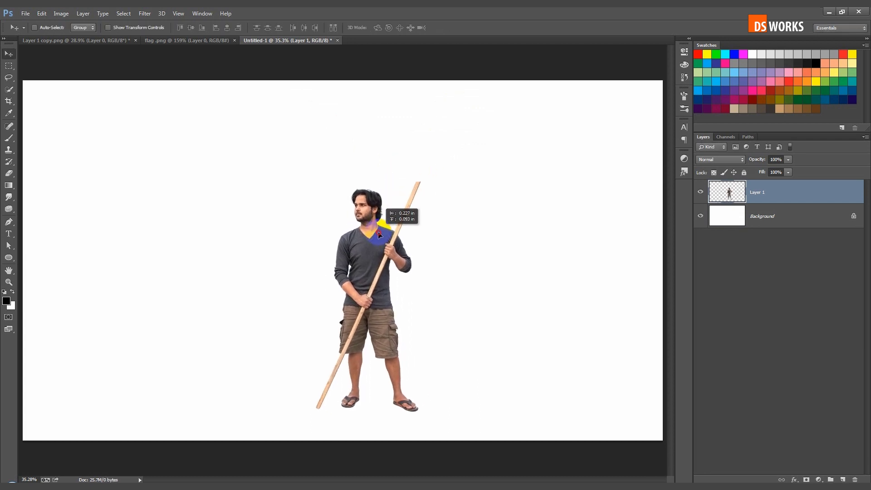
Step: Bring in the flag, rotate it about 22 degrees and set it atop the pole
{"action": "left_click", "coordinate": [177, 43]}
{"action": "left_click_drag", "start_coordinate": [232, 86], "coordinate": [444, 179]}
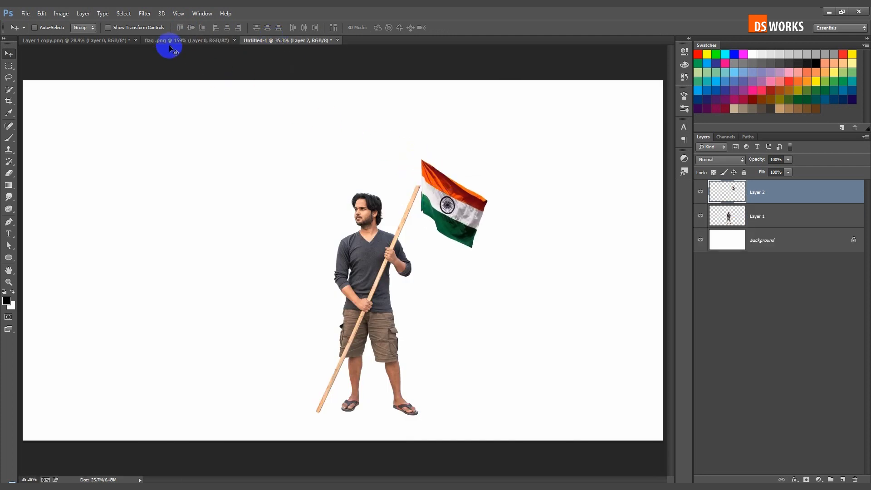
{"action": "key", "text": "ctrl+t"}
{"action": "mouse_move", "coordinate": [505, 259]}
{"action": "left_mouse_down"}
{"action": "mouse_move", "coordinate": [469, 258]}
{"action": "mouse_move", "coordinate": [484, 345]}
{"action": "mouse_move", "coordinate": [474, 280]}
{"action": "left_mouse_up"}
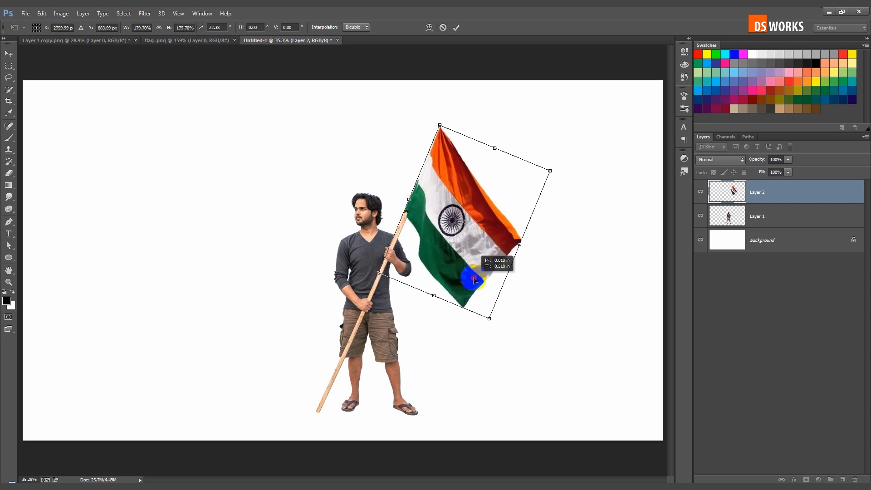
{"action": "key", "text": "Return"}
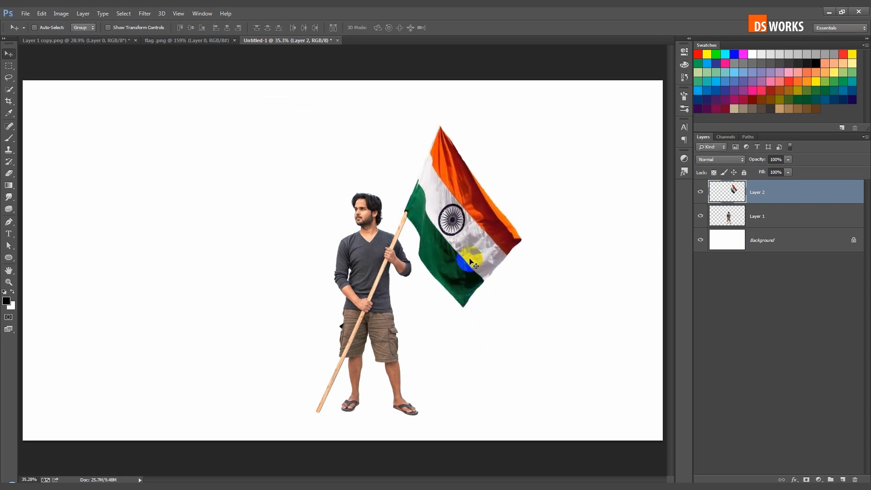
{"action": "left_click_drag", "start_coordinate": [470, 261], "coordinate": [476, 251]}
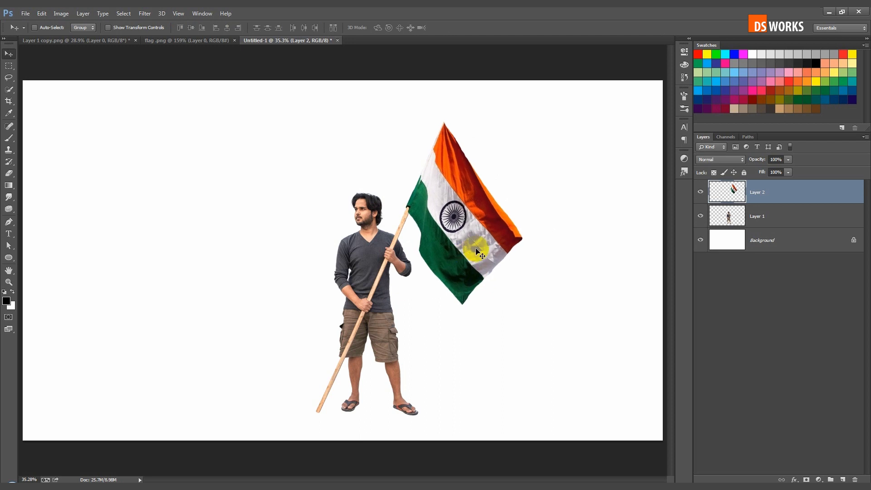
Step: Close the source cutouts and move the man and flag together up and right
{"action": "left_click", "coordinate": [234, 41]}
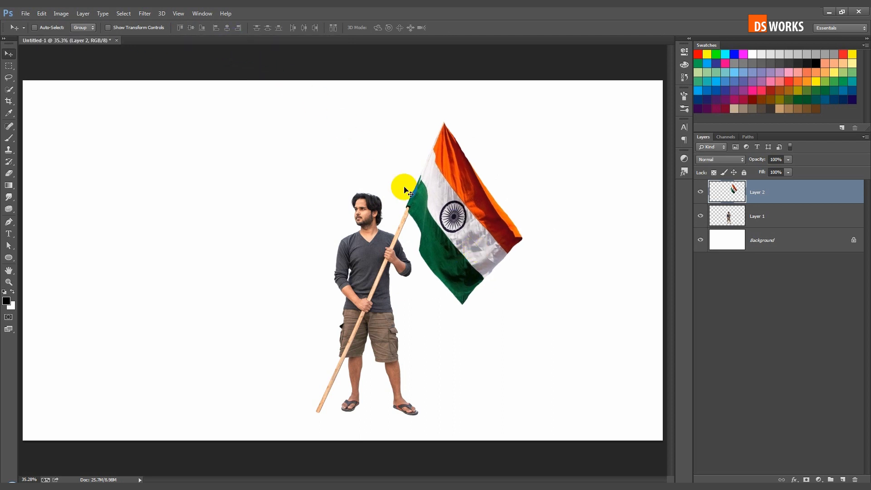
{"action": "left_click", "coordinate": [751, 218], "text": "ctrl"}
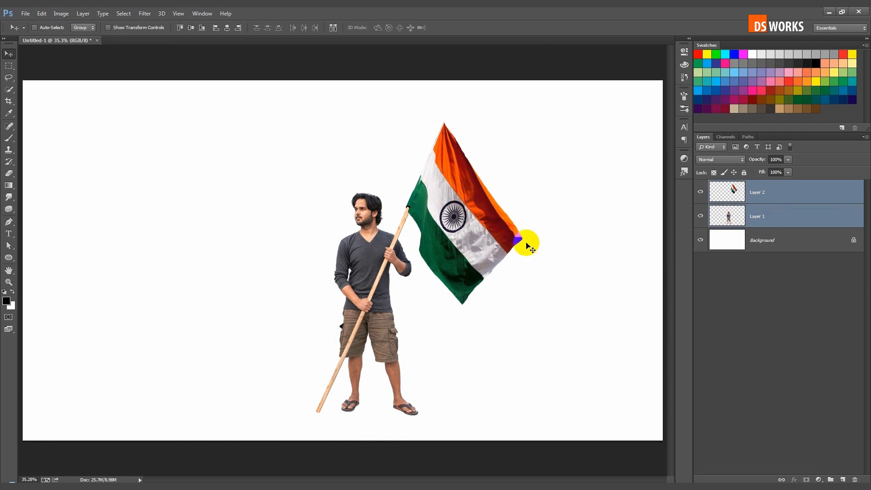
{"action": "left_click_drag", "start_coordinate": [453, 248], "coordinate": [498, 224]}
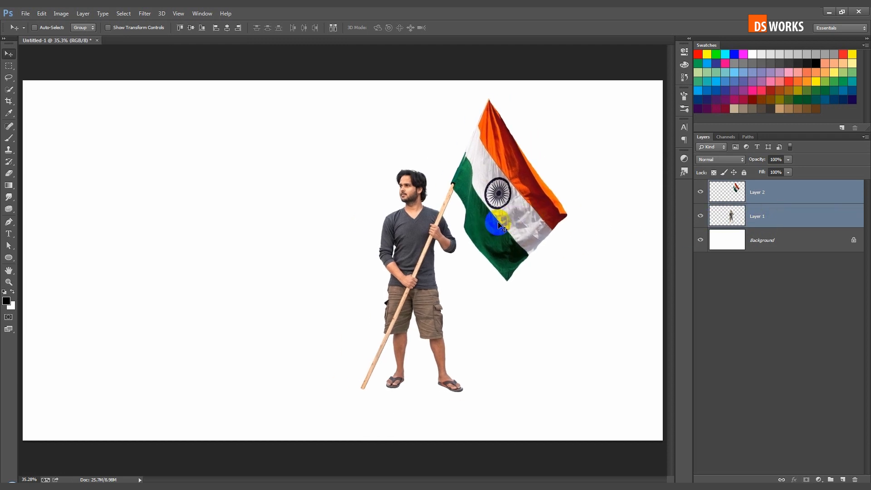
Step: Group the man and flag, then enlarge the doughnuthole storm photo beneath them, shifted up to show grass
{"action": "key", "text": "ctrl+g"}
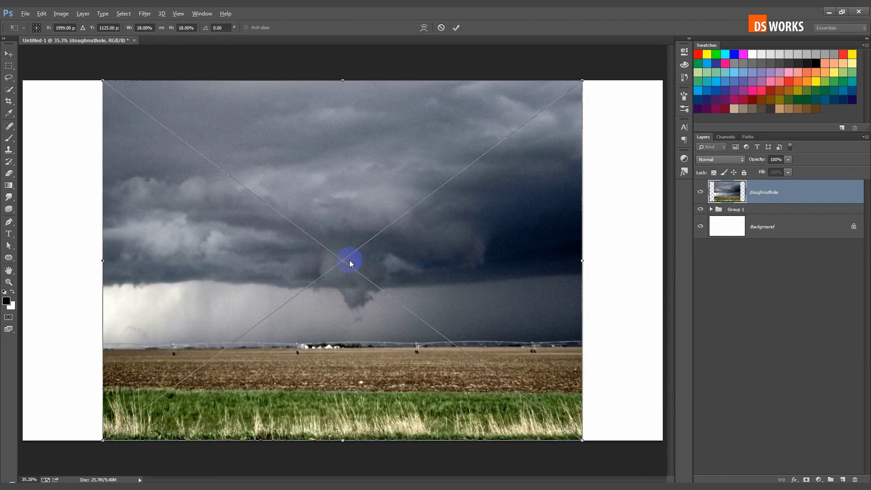
{"action": "scroll", "coordinate": [350, 259], "scroll_direction": "down", "scroll_amount": 3}
{"action": "left_click_drag", "start_coordinate": [454, 176], "coordinate": [499, 151]}
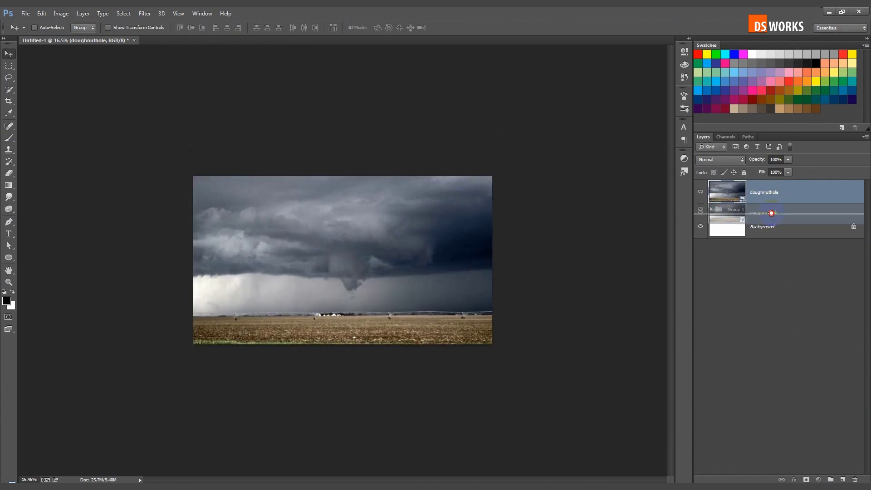
{"action": "left_click_drag", "start_coordinate": [771, 194], "coordinate": [768, 219]}
{"action": "left_click_drag", "start_coordinate": [348, 230], "coordinate": [333, 194]}
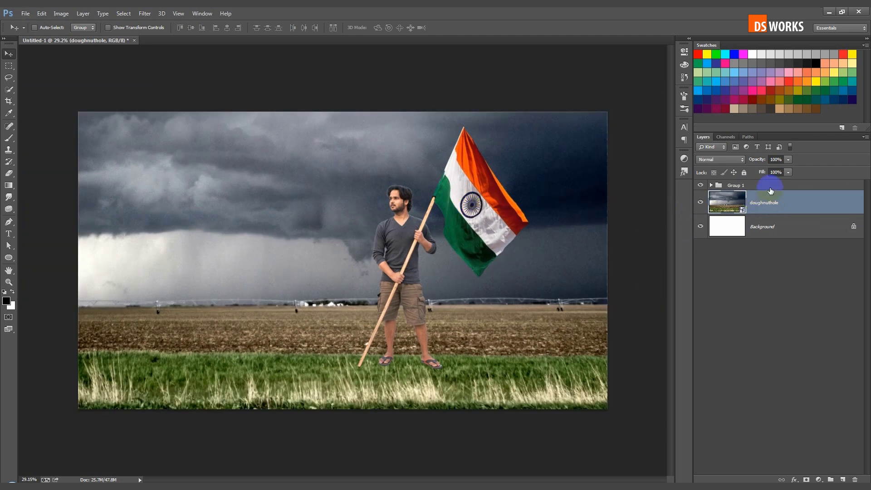
Step: Nudge the man-and-flag group slightly right and select the doughnuthole storm layer
{"action": "left_click", "coordinate": [770, 186]}
{"action": "mouse_move", "coordinate": [490, 198]}
{"action": "left_mouse_down"}
{"action": "mouse_move", "coordinate": [518, 198]}
{"action": "mouse_move", "coordinate": [510, 197]}
{"action": "left_mouse_up"}
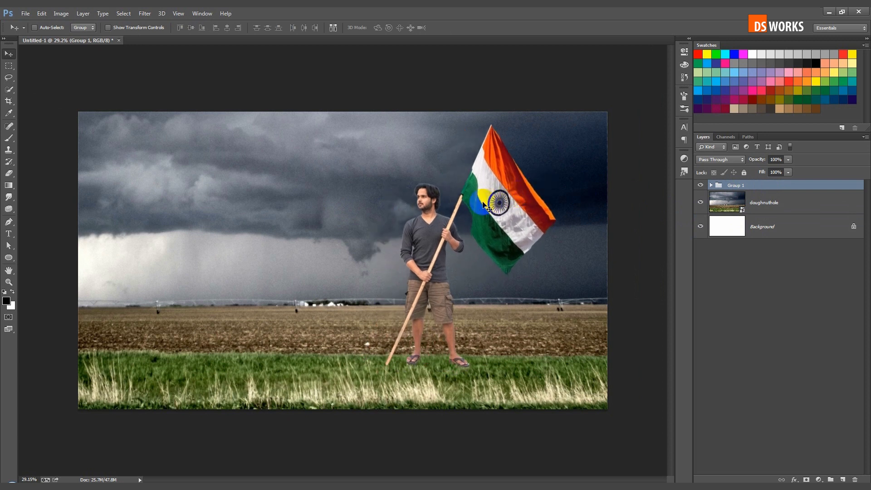
{"action": "scroll", "coordinate": [375, 209], "scroll_direction": "up", "scroll_amount": 2}
{"action": "scroll", "coordinate": [363, 222], "scroll_direction": "up", "scroll_amount": 1}
{"action": "scroll", "coordinate": [363, 222], "scroll_direction": "up", "scroll_amount": 1}
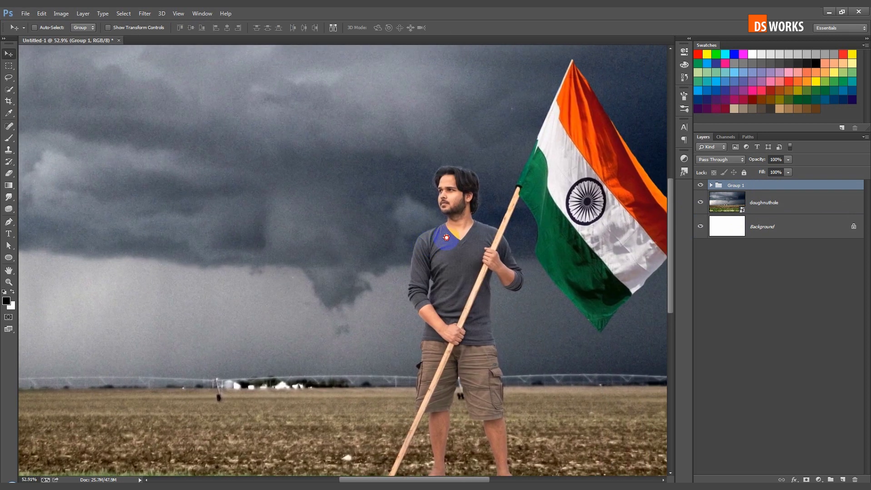
{"action": "scroll", "coordinate": [360, 225], "scroll_direction": "up", "scroll_amount": 1}
{"action": "scroll", "coordinate": [361, 226], "scroll_direction": "down", "scroll_amount": 1}
{"action": "right_click", "coordinate": [785, 215]}
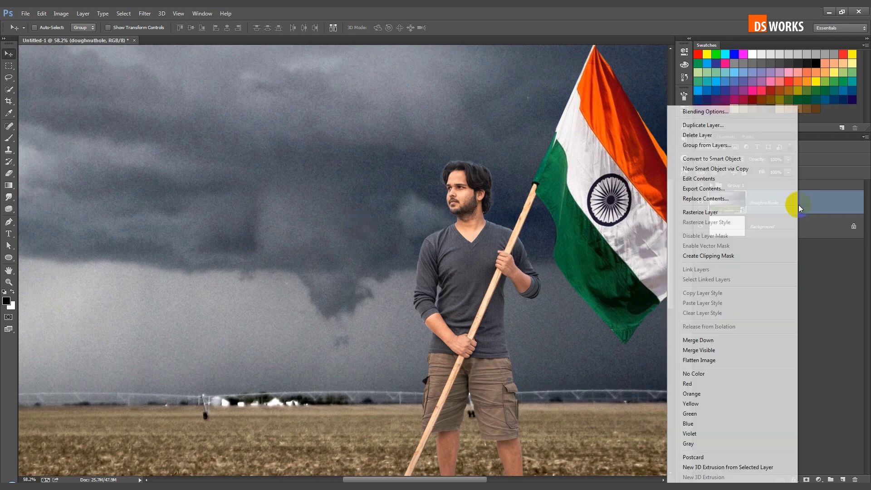
{"action": "left_click", "coordinate": [642, 208]}
Step: Apply a 14 px Box Blur to the storm photo and collapse Group 1
{"action": "left_click", "coordinate": [146, 15]}
{"action": "mouse_move", "coordinate": [198, 113]}
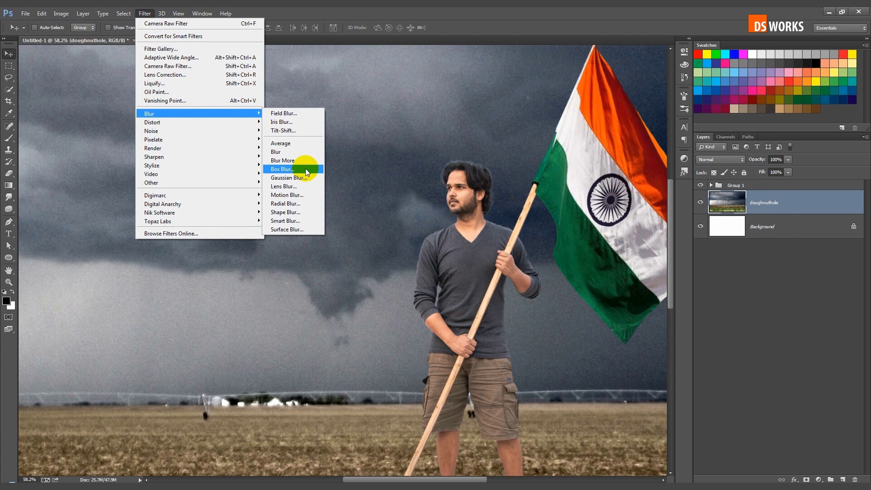
{"action": "left_click", "coordinate": [306, 168]}
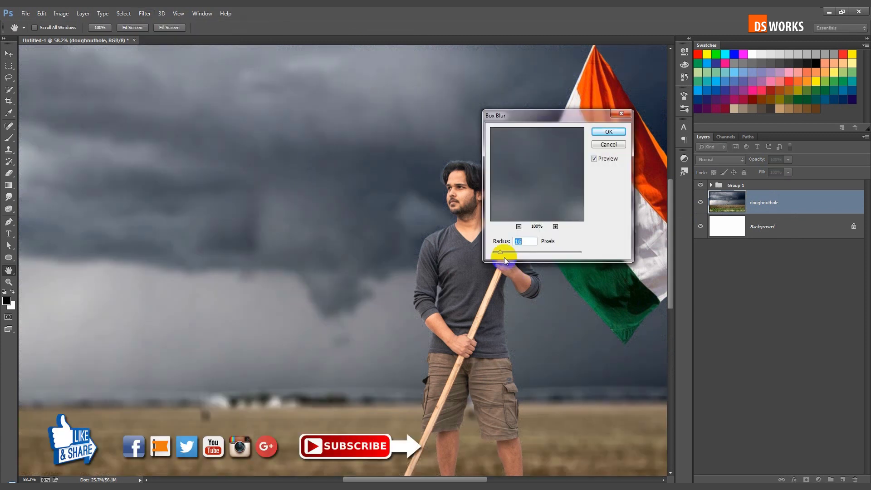
{"action": "left_click", "coordinate": [606, 132]}
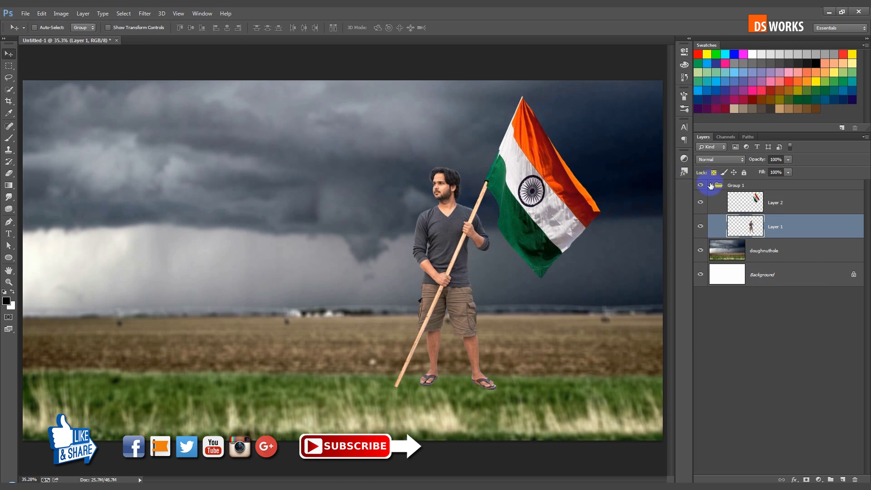
{"action": "left_click", "coordinate": [711, 185]}
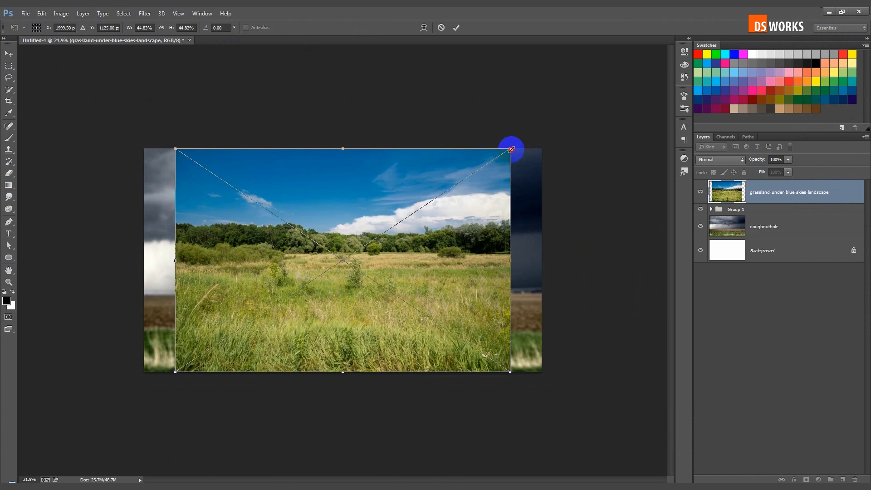
Step: Enlarge the grassland photo to fill the canvas and place it beneath the man-and-flag group
{"action": "left_click_drag", "start_coordinate": [511, 149], "coordinate": [547, 125]}
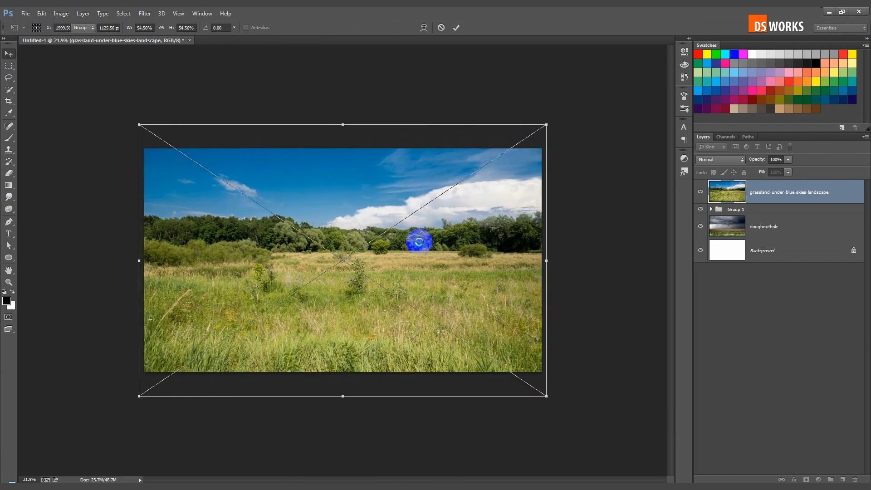
{"action": "key", "text": "Return"}
{"action": "left_click_drag", "start_coordinate": [419, 240], "coordinate": [420, 218]}
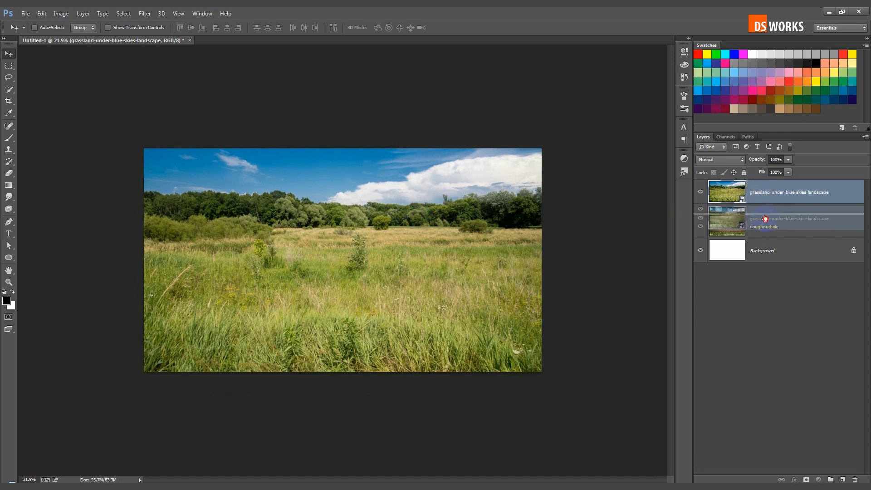
{"action": "left_click_drag", "start_coordinate": [704, 205], "coordinate": [766, 223]}
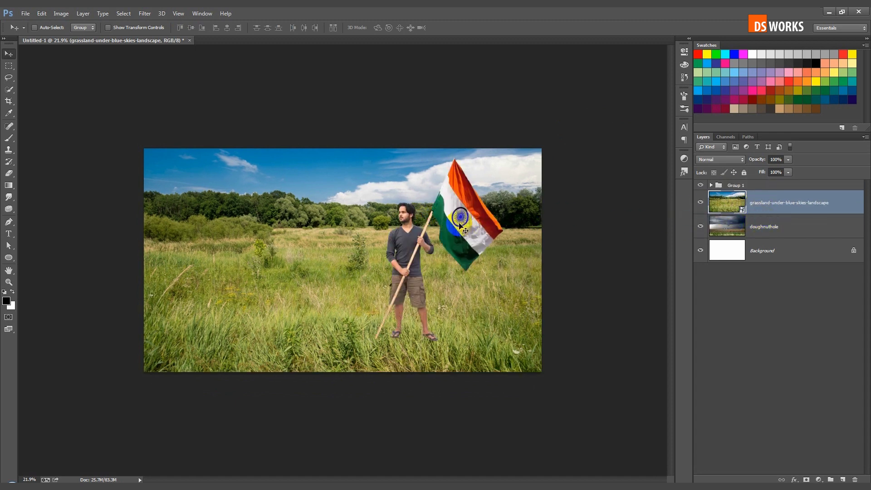
Step: Move the man-and-flag group left and down and add a layer mask to it
{"action": "scroll", "coordinate": [458, 222], "scroll_direction": "up", "scroll_amount": 3}
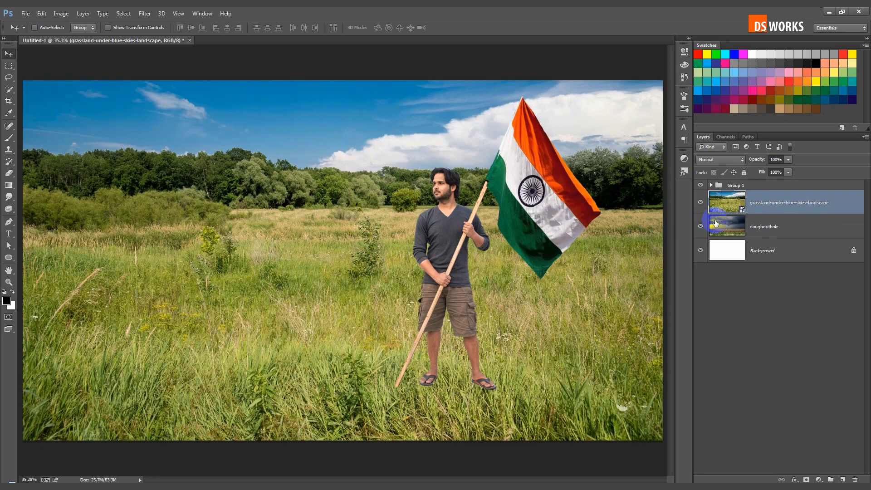
{"action": "left_click", "coordinate": [767, 187]}
{"action": "left_click_drag", "start_coordinate": [595, 187], "coordinate": [588, 200]}
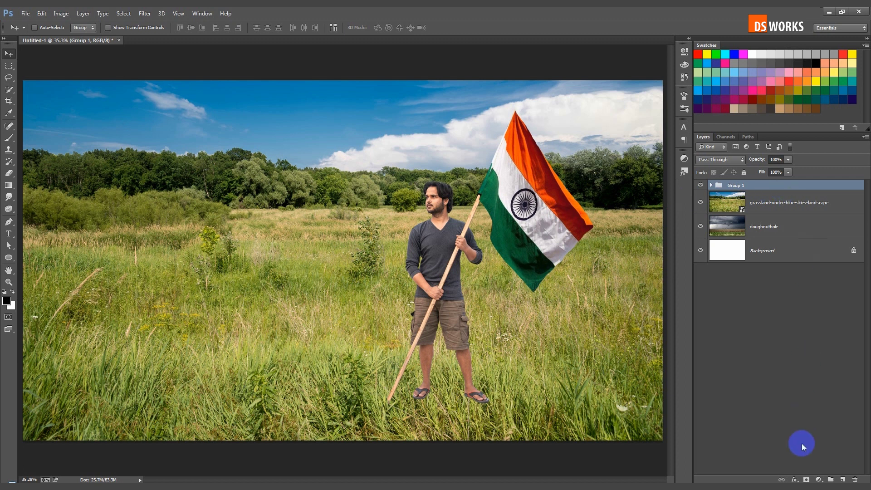
{"action": "left_click", "coordinate": [807, 479]}
Step: Paint black with grass brush 27 on Group 1's mask over the feet and pole base
{"action": "left_click", "coordinate": [9, 137]}
{"action": "right_click", "coordinate": [265, 220]}
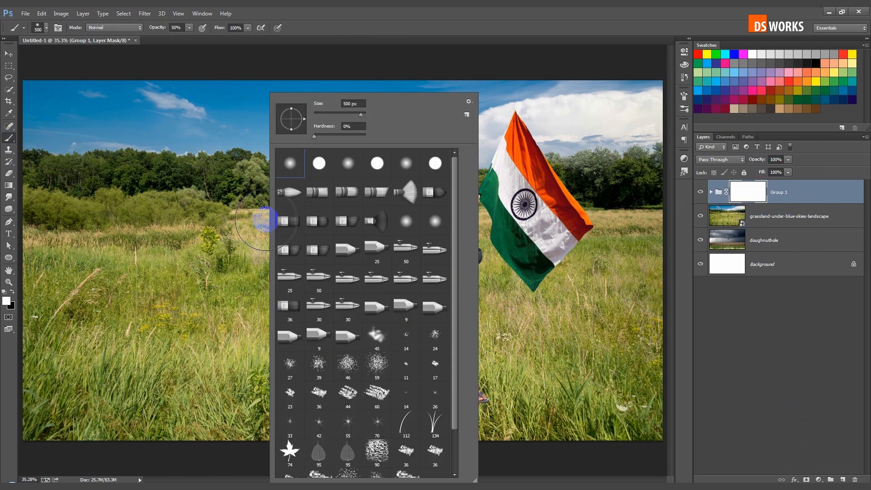
{"action": "scroll", "coordinate": [453, 252], "scroll_direction": "down", "scroll_amount": 1}
{"action": "left_click", "coordinate": [297, 351]}
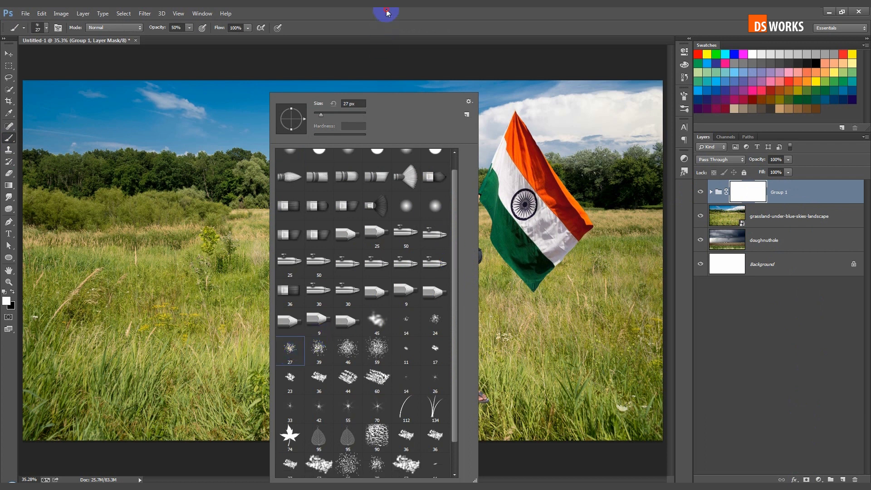
{"action": "key", "text": "Return"}
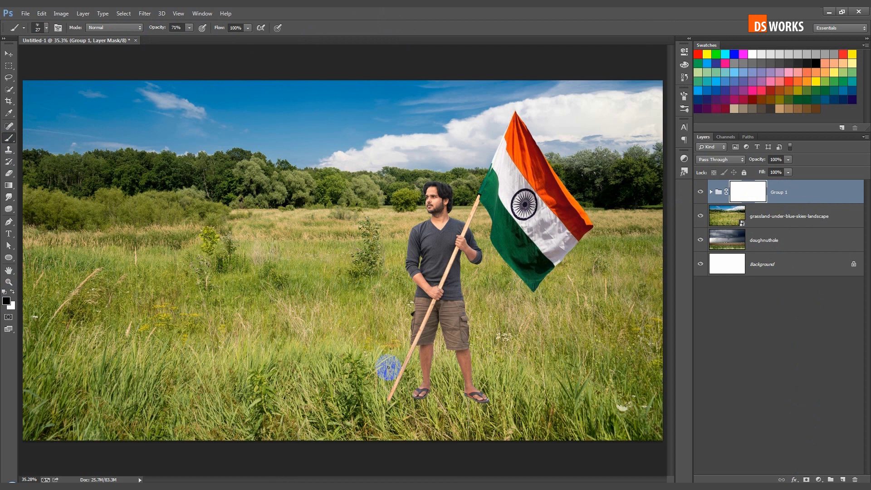
{"action": "mouse_move", "coordinate": [393, 385]}
{"action": "left_mouse_down"}
{"action": "mouse_move", "coordinate": [406, 369]}
{"action": "mouse_move", "coordinate": [477, 370]}
{"action": "mouse_move", "coordinate": [452, 370]}
{"action": "mouse_move", "coordinate": [464, 381]}
{"action": "left_mouse_up"}
{"action": "key", "text": "bracketright"}
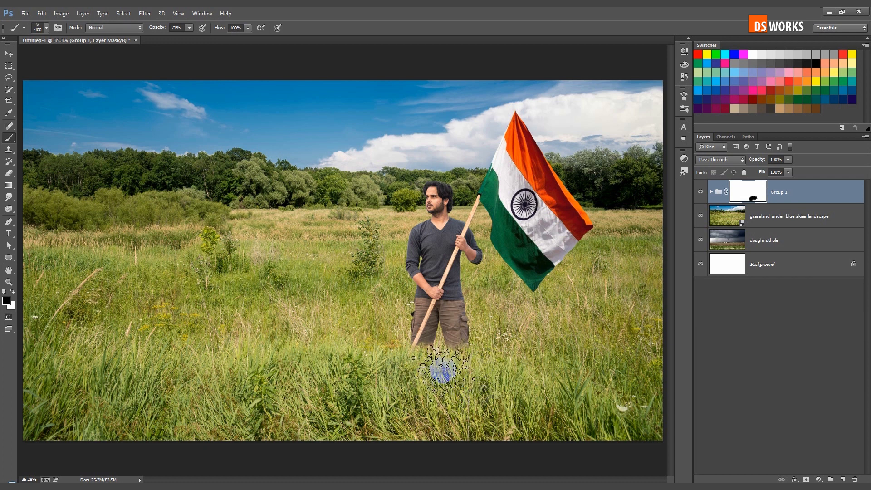
Step: Rasterize the grassland layer and add a layer mask to it
{"action": "key", "text": "v"}
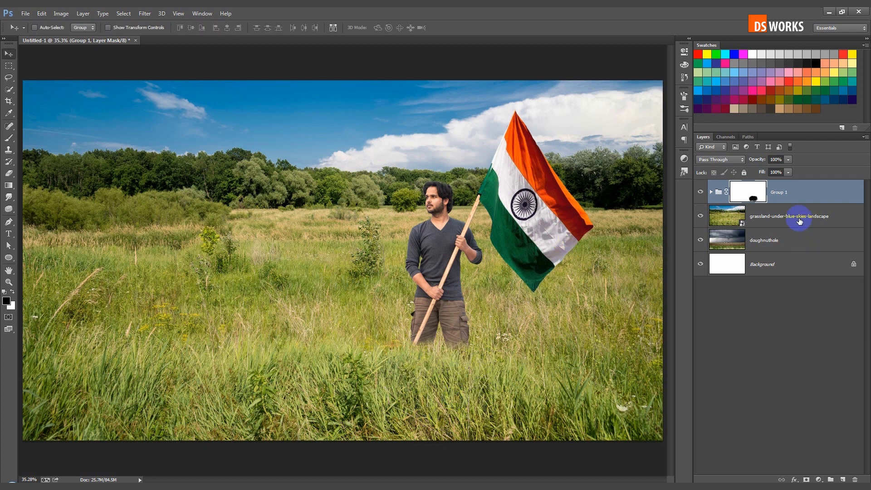
{"action": "right_click", "coordinate": [800, 221]}
{"action": "left_click", "coordinate": [753, 212]}
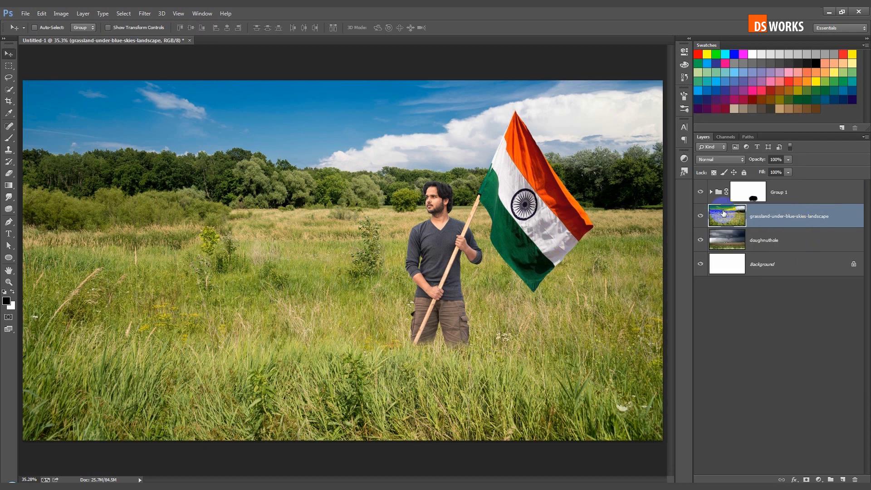
{"action": "left_click", "coordinate": [806, 480]}
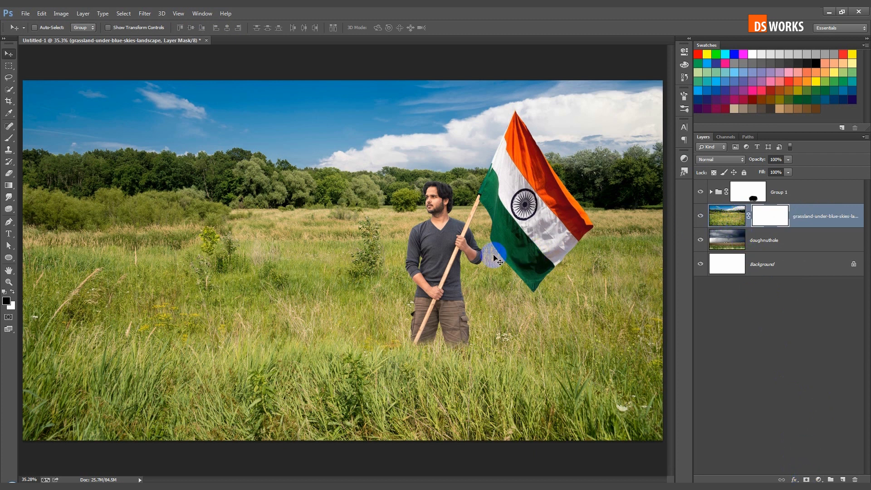
Step: Paint out the grassland's blue sky and trees with an 1100 px soft black brush
{"action": "scroll", "coordinate": [497, 258], "scroll_direction": "down", "scroll_amount": 2}
{"action": "left_click", "coordinate": [9, 138]}
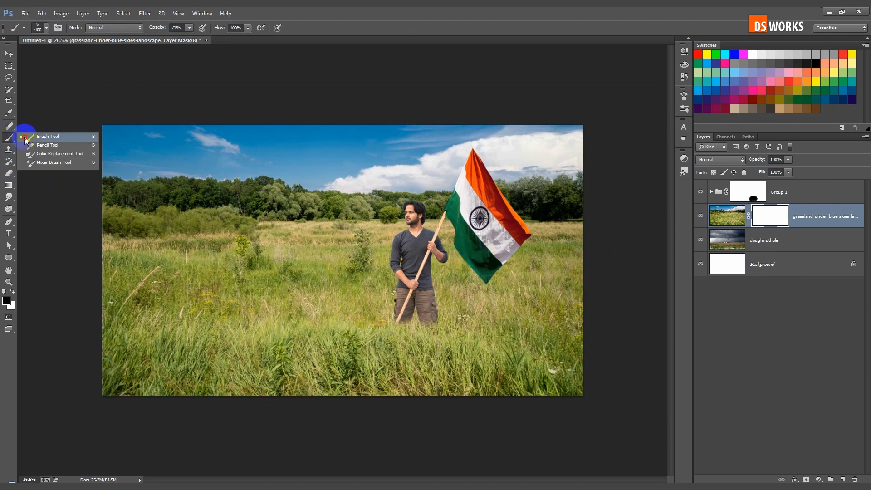
{"action": "right_click", "coordinate": [243, 211]}
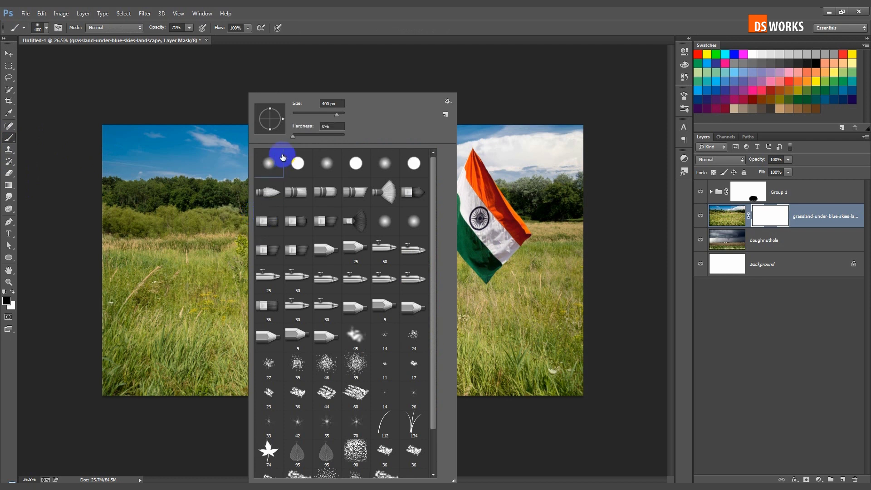
{"action": "left_click", "coordinate": [320, 19]}
{"action": "key", "text": "bracketright"}
{"action": "key", "text": "bracketright"}
{"action": "key", "text": "bracketright"}
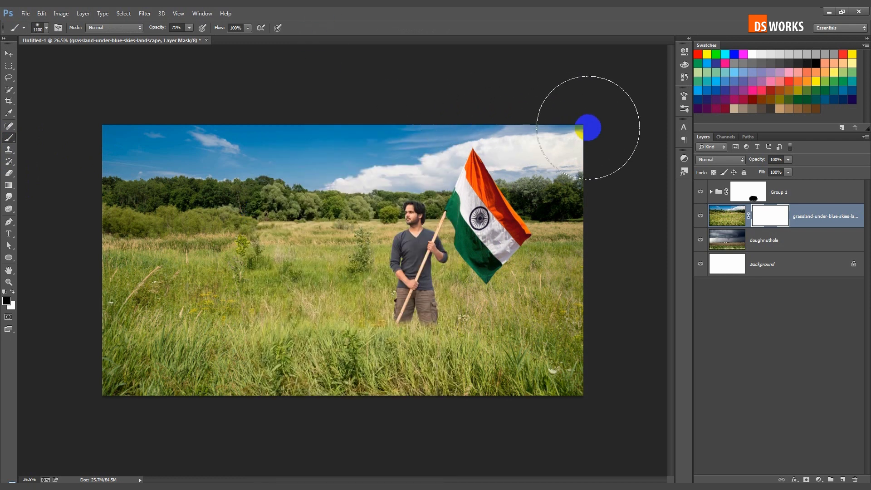
{"action": "left_click_drag", "start_coordinate": [590, 127], "coordinate": [103, 128]}
{"action": "mouse_move", "coordinate": [554, 156]}
{"action": "left_mouse_down"}
{"action": "mouse_move", "coordinate": [213, 163]}
{"action": "mouse_move", "coordinate": [97, 227]}
{"action": "mouse_move", "coordinate": [87, 249]}
{"action": "mouse_move", "coordinate": [607, 273]}
{"action": "left_mouse_up"}
Step: Switch to white with an 800 px brush to restore grass, then bring up Hue/Saturation
{"action": "left_click", "coordinate": [13, 292]}
{"action": "key", "text": "bracketleft"}
{"action": "key", "text": "bracketleft"}
{"action": "key", "text": "bracketleft"}
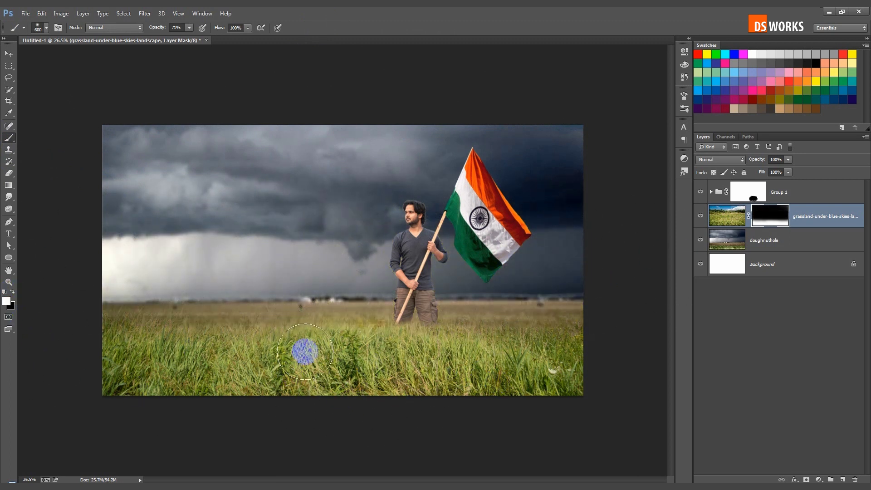
{"action": "key", "text": "bracketright"}
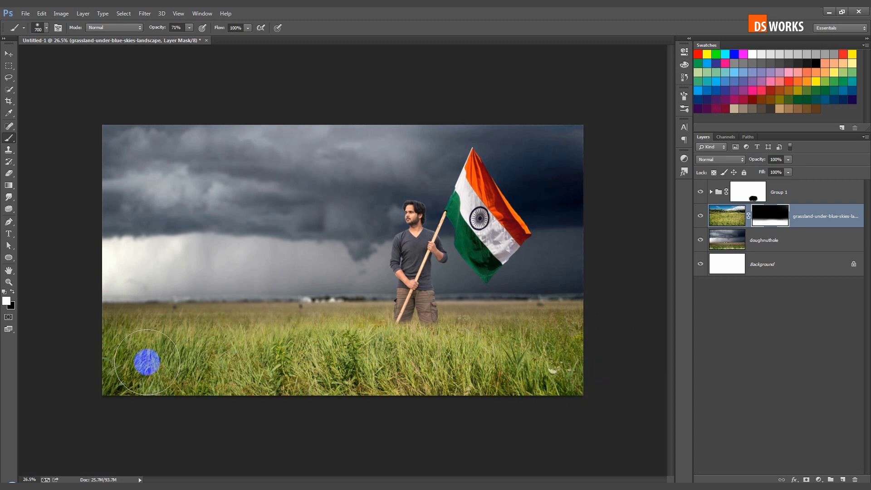
{"action": "key", "text": "x"}
{"action": "key", "text": "v"}
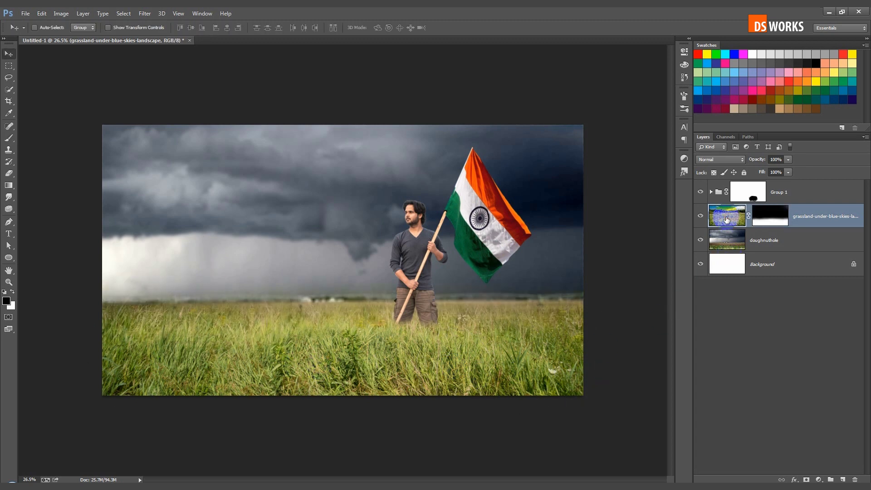
{"action": "key", "text": "ctrl+u"}
Step: Lower the grassland saturation to -29 and zoom in on the composite
{"action": "left_click_drag", "start_coordinate": [599, 148], "coordinate": [588, 148]}
{"action": "left_click", "coordinate": [688, 84]}
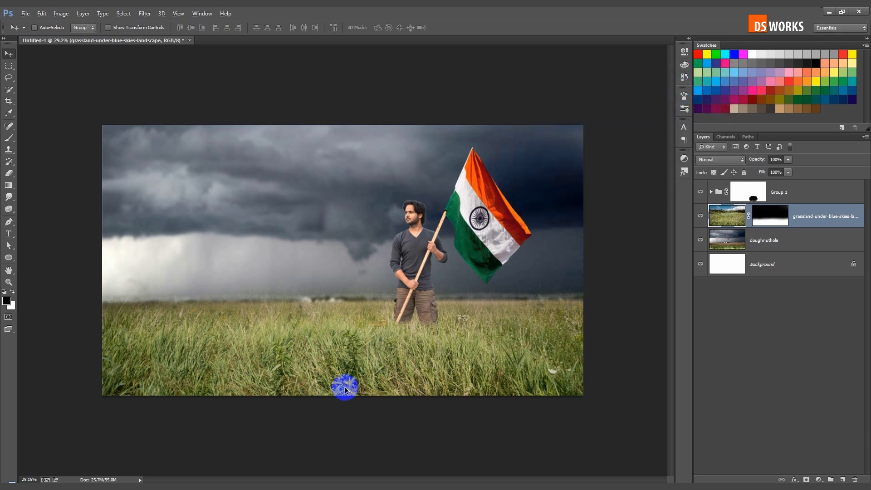
{"action": "left_click", "coordinate": [345, 390], "text": "ctrl"}
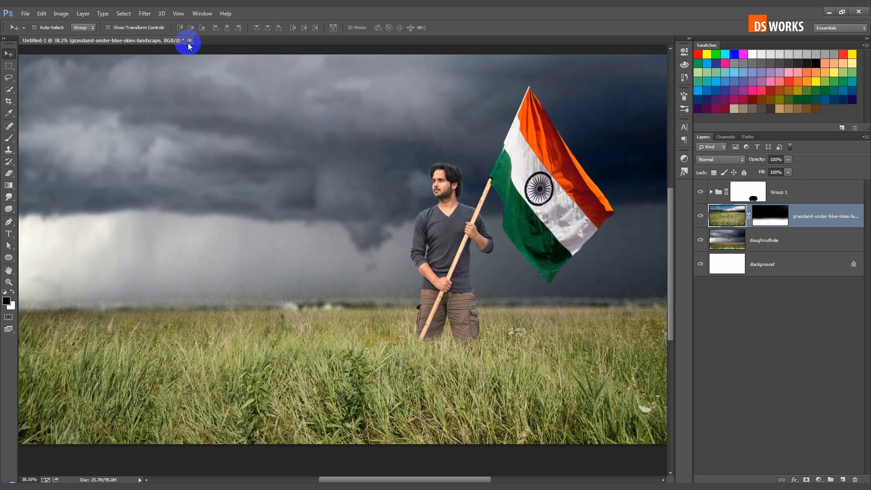
Step: Apply a Camera Raw Clarity of +25 to the grassland, then select Group 1
{"action": "left_click", "coordinate": [145, 13]}
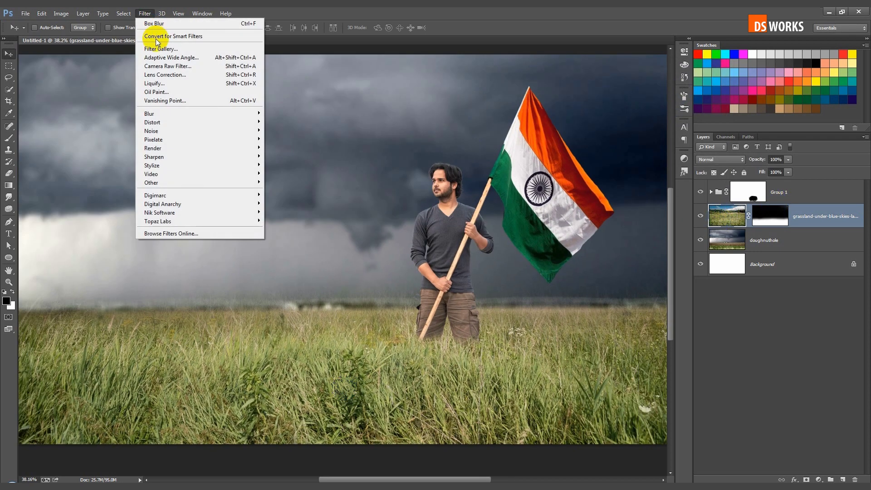
{"action": "left_click", "coordinate": [203, 66]}
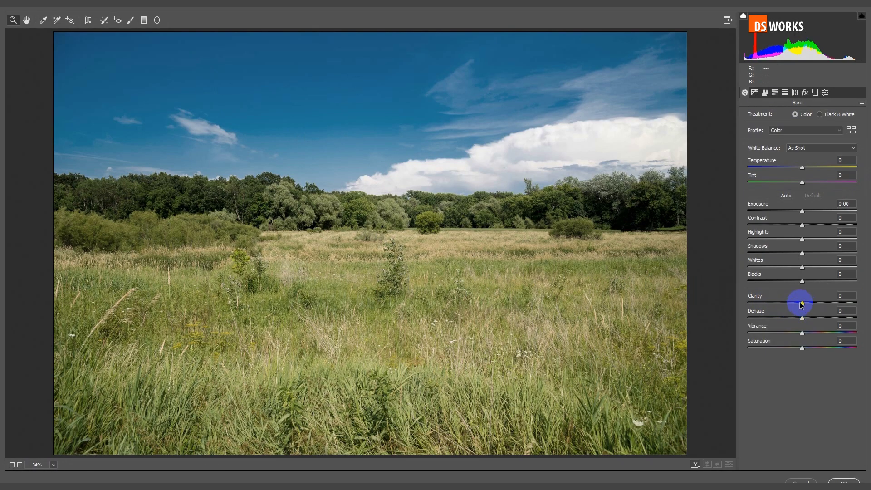
{"action": "left_click_drag", "start_coordinate": [822, 303], "coordinate": [816, 302]}
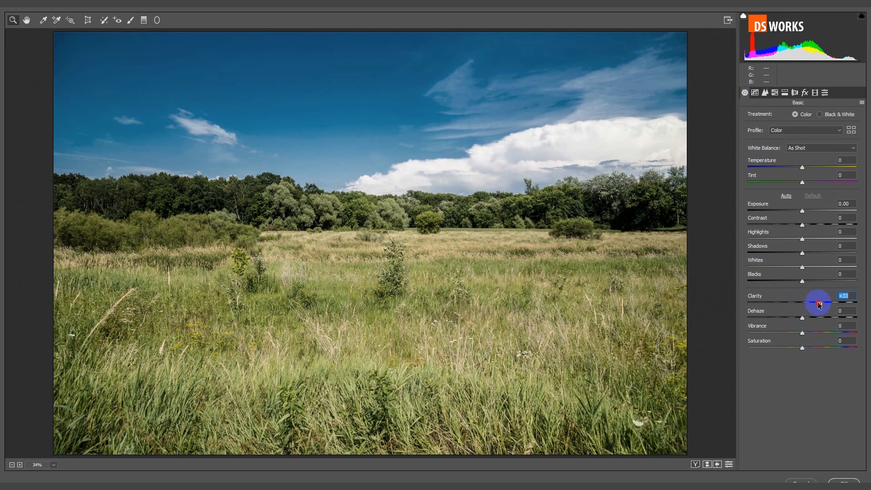
{"action": "left_click", "coordinate": [842, 481]}
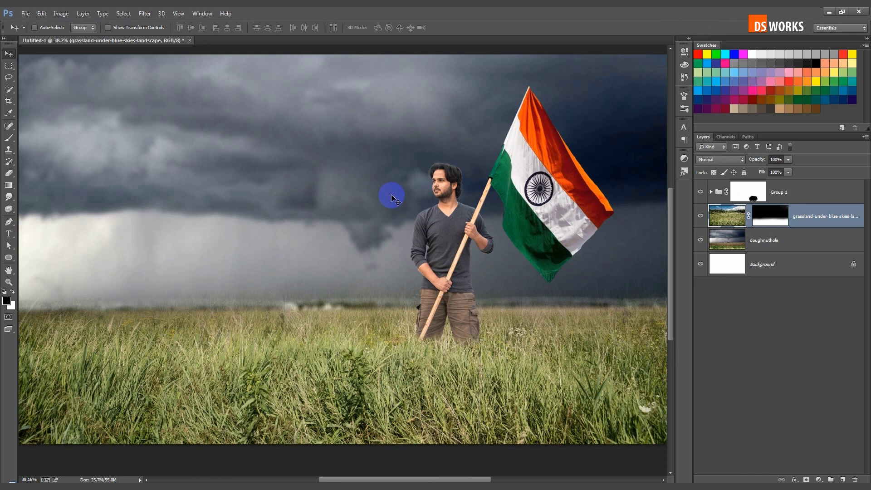
{"action": "scroll", "coordinate": [392, 199], "scroll_direction": "right", "scroll_amount": 5}
{"action": "key", "text": "b"}
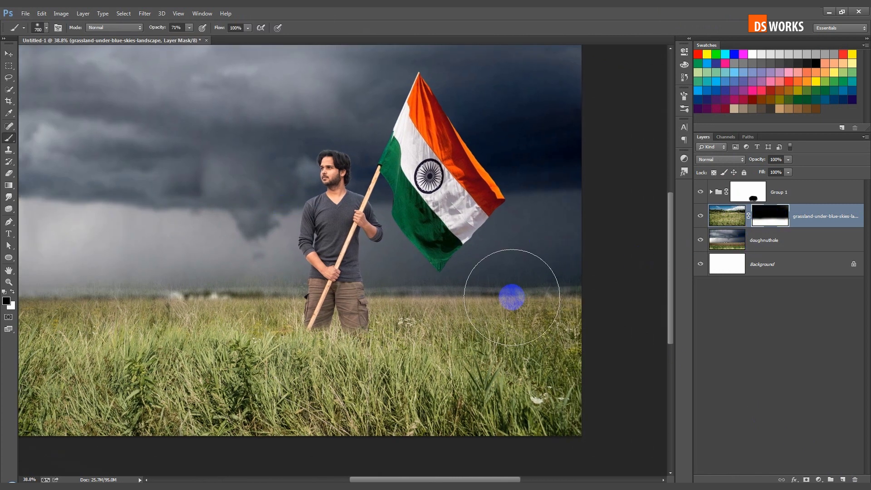
{"action": "key", "text": "bracketright"}
{"action": "key", "text": "bracketright"}
{"action": "scroll", "coordinate": [369, 275], "scroll_direction": "left", "scroll_amount": 5}
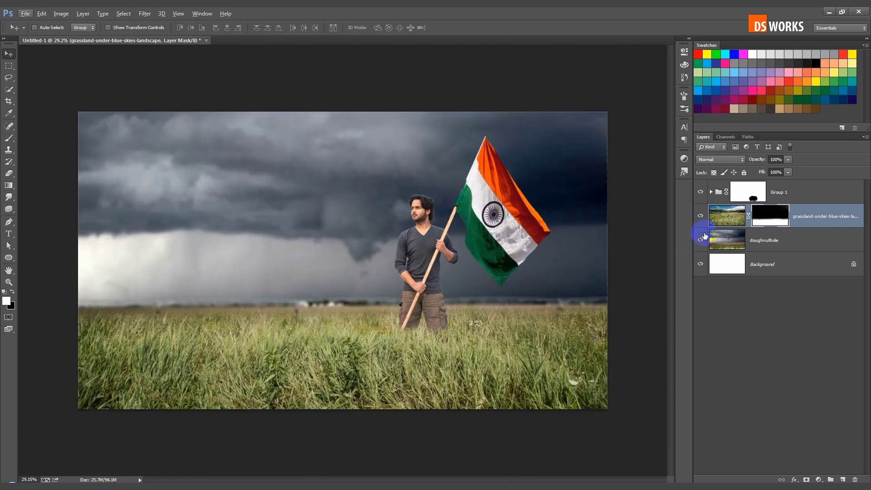
{"action": "left_click", "coordinate": [786, 196]}
Step: Add a Hue/Saturation adjustment layer that desaturates the whole scene to -38
{"action": "left_click", "coordinate": [819, 480]}
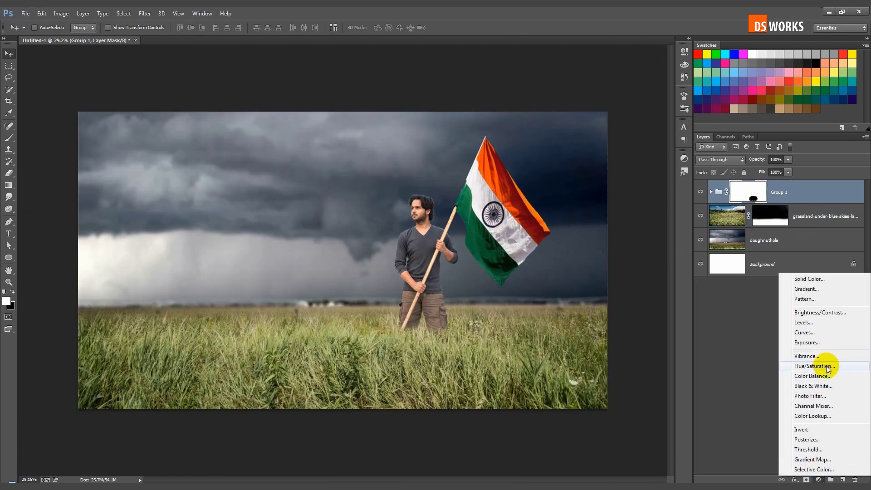
{"action": "left_click", "coordinate": [826, 365]}
{"action": "left_click_drag", "start_coordinate": [575, 125], "coordinate": [532, 126]}
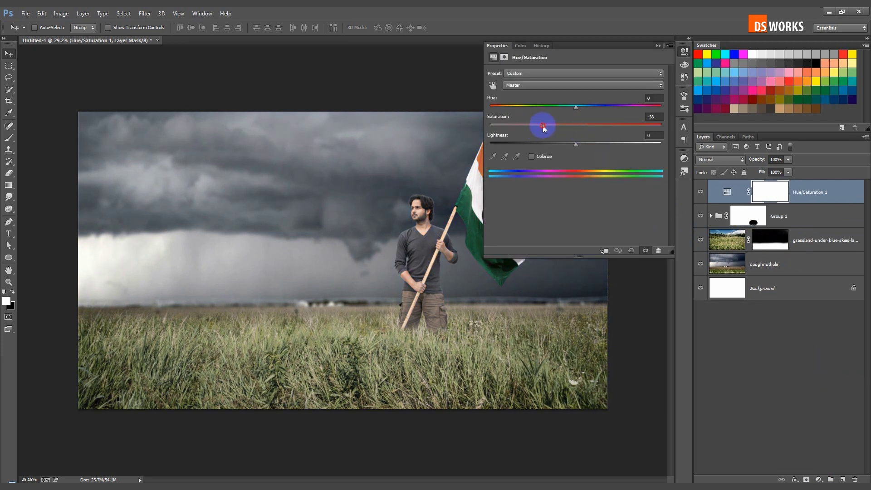
{"action": "left_click", "coordinate": [620, 89]}
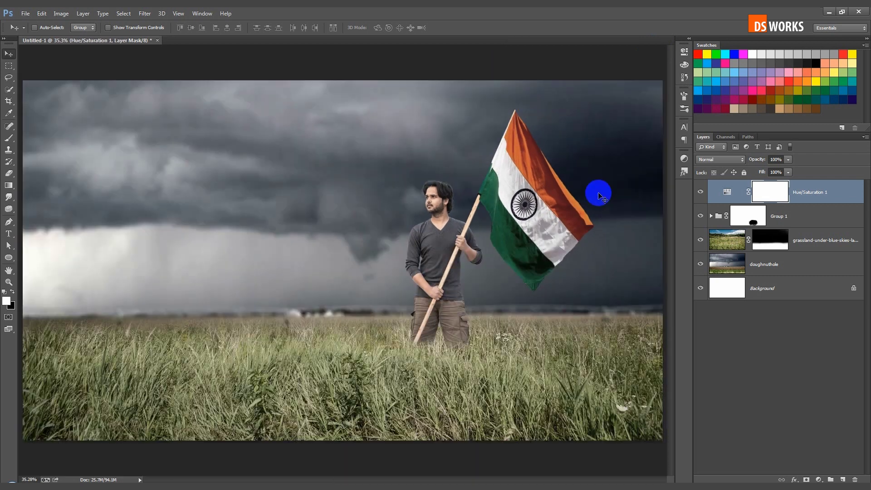
Step: Scale the man-and-flag group to about 106% and nudge it up and right
{"action": "left_click", "coordinate": [792, 216]}
{"action": "key", "text": "ctrl+t"}
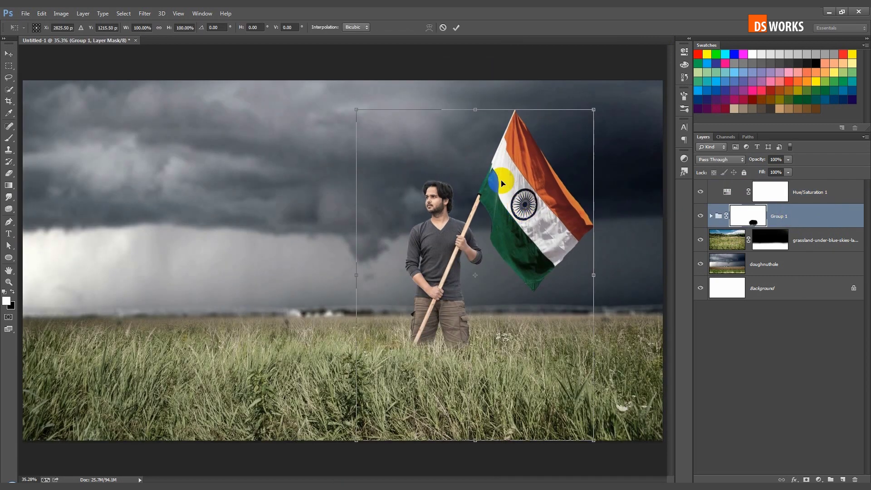
{"action": "left_click_drag", "start_coordinate": [356, 110], "coordinate": [335, 90]}
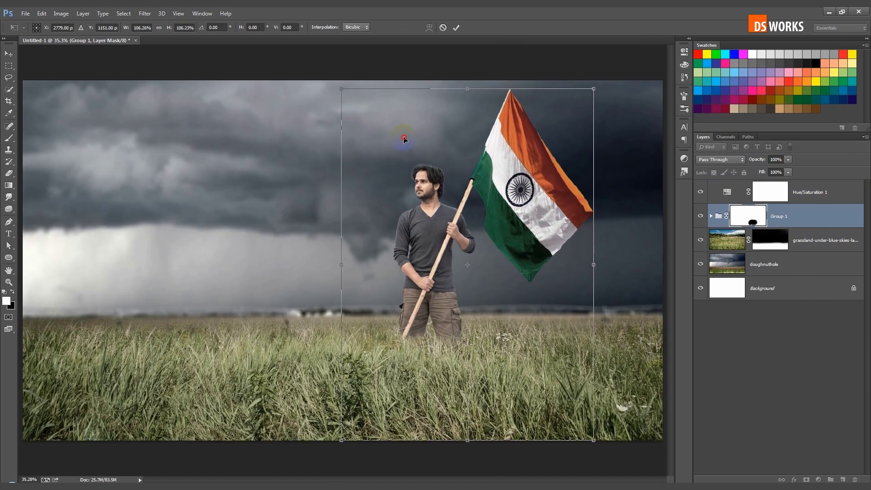
{"action": "left_click_drag", "start_coordinate": [404, 136], "coordinate": [407, 136]}
{"action": "key", "text": "Return"}
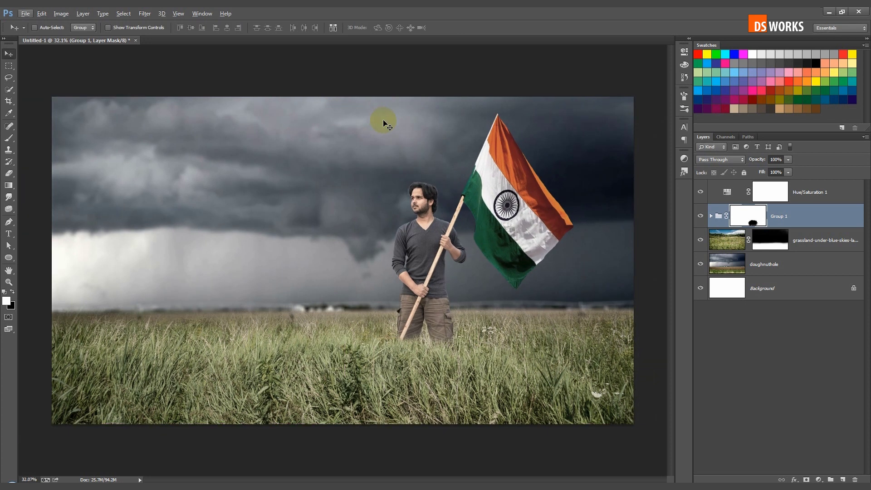
Step: Add a Levels adjustment layer above Hue/Saturation 1 with output white lowered to 161
{"action": "left_click", "coordinate": [843, 192]}
{"action": "left_click", "coordinate": [819, 479]}
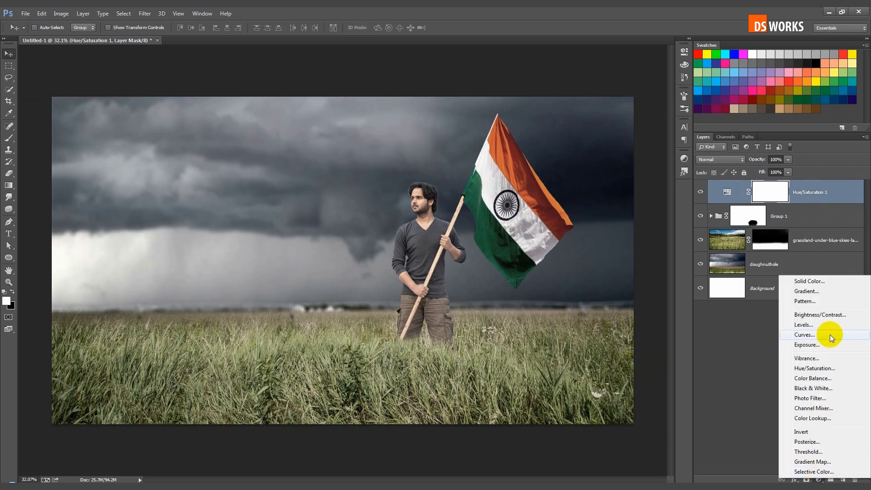
{"action": "left_click", "coordinate": [804, 325]}
{"action": "left_click_drag", "start_coordinate": [640, 166], "coordinate": [597, 168]}
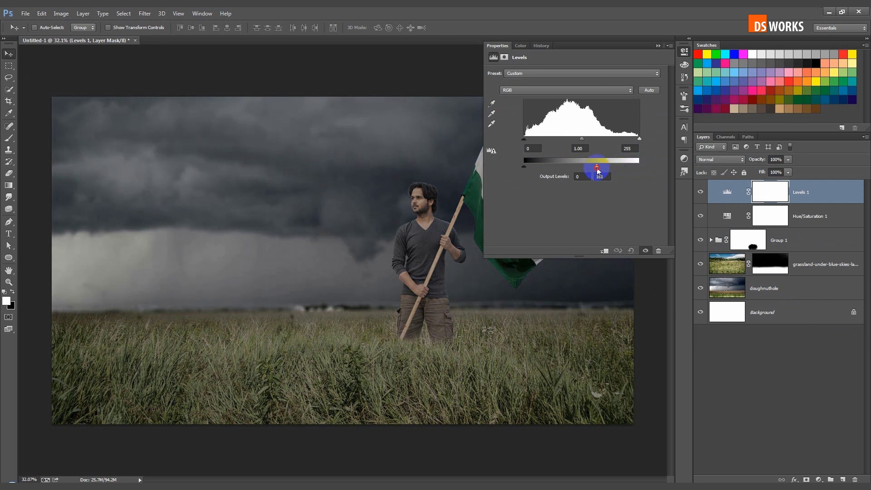
{"action": "left_click", "coordinate": [658, 46]}
Step: Paint black at 10% opacity on the Levels mask to keep the man, flag and grass brighter
{"action": "key", "text": "b"}
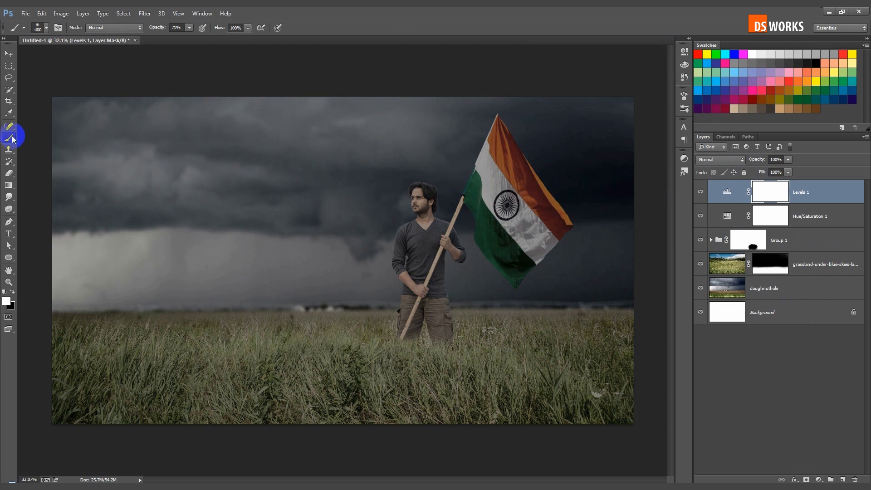
{"action": "key", "text": "d"}
{"action": "key", "text": "1"}
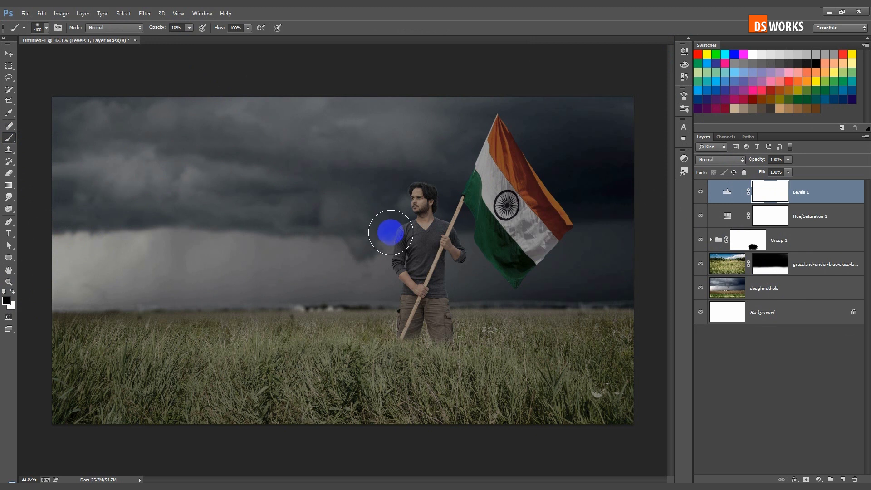
{"action": "left_click_drag", "start_coordinate": [390, 232], "coordinate": [398, 220]}
{"action": "key", "text": "bracketright"}
{"action": "key", "text": "bracketright"}
{"action": "key", "text": "bracketright"}
{"action": "key", "text": "bracketleft"}
{"action": "key", "text": "bracketleft"}
{"action": "key", "text": "bracketleft"}
{"action": "left_click_drag", "start_coordinate": [399, 321], "coordinate": [537, 346]}
{"action": "mouse_move", "coordinate": [264, 346]}
{"action": "left_mouse_down"}
{"action": "mouse_move", "coordinate": [510, 352]}
{"action": "mouse_move", "coordinate": [155, 352]}
{"action": "mouse_move", "coordinate": [475, 344]}
{"action": "left_mouse_up"}
{"action": "key", "text": "bracketright"}
{"action": "key", "text": "bracketright"}
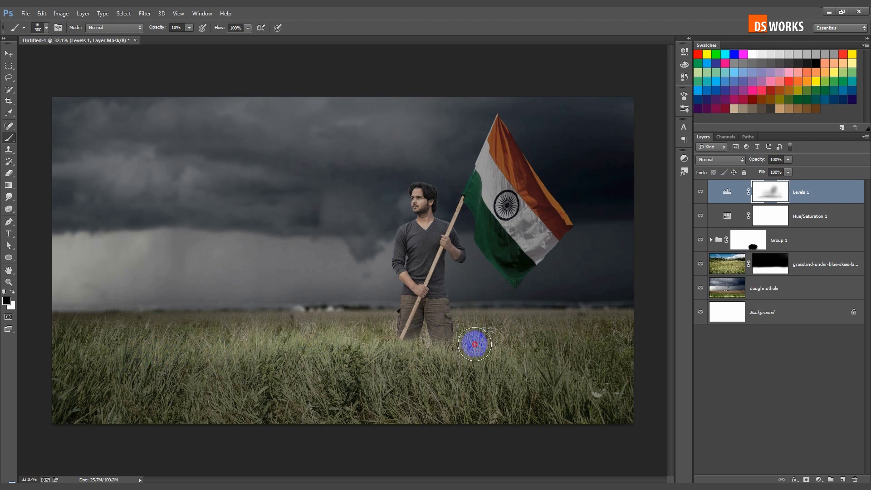
{"action": "key", "text": "bracketright"}
{"action": "key", "text": "bracketright"}
{"action": "key", "text": "bracketright"}
{"action": "mouse_move", "coordinate": [418, 302]}
{"action": "left_mouse_down"}
{"action": "mouse_move", "coordinate": [272, 292]}
{"action": "mouse_move", "coordinate": [495, 241]}
{"action": "mouse_move", "coordinate": [497, 153]}
{"action": "mouse_move", "coordinate": [356, 216]}
{"action": "mouse_move", "coordinate": [411, 216]}
{"action": "mouse_move", "coordinate": [426, 243]}
{"action": "left_mouse_up"}
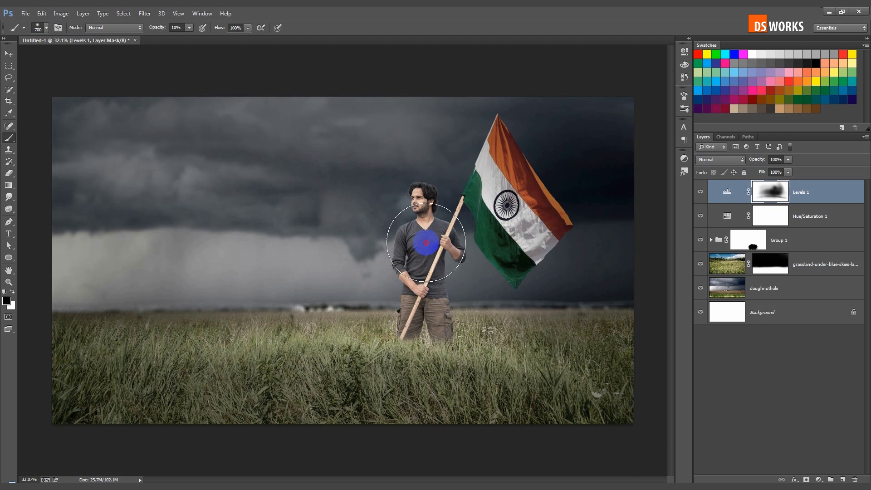
{"action": "left_click", "coordinate": [823, 264]}
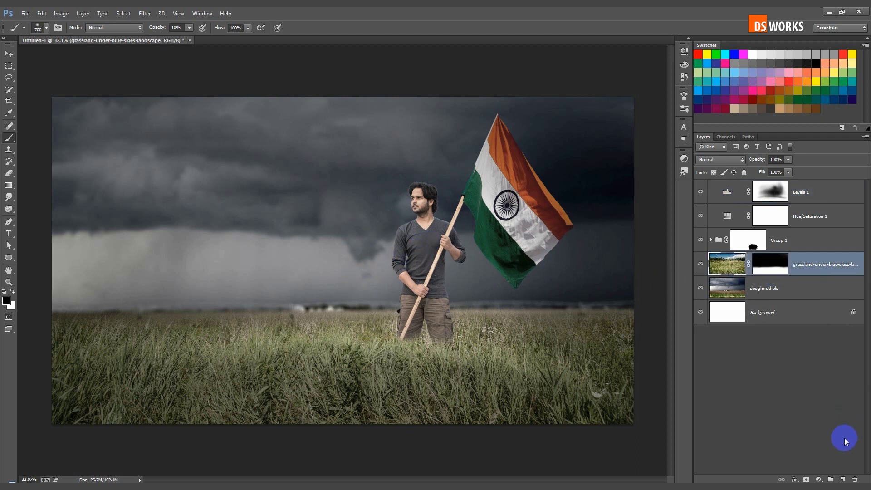
Step: Add a new Layer 3 and brush soft white haze along the horizon right of the man
{"action": "left_click", "coordinate": [843, 480]}
{"action": "key", "text": "bracketleft"}
{"action": "key", "text": "bracketleft"}
{"action": "key", "text": "bracketleft"}
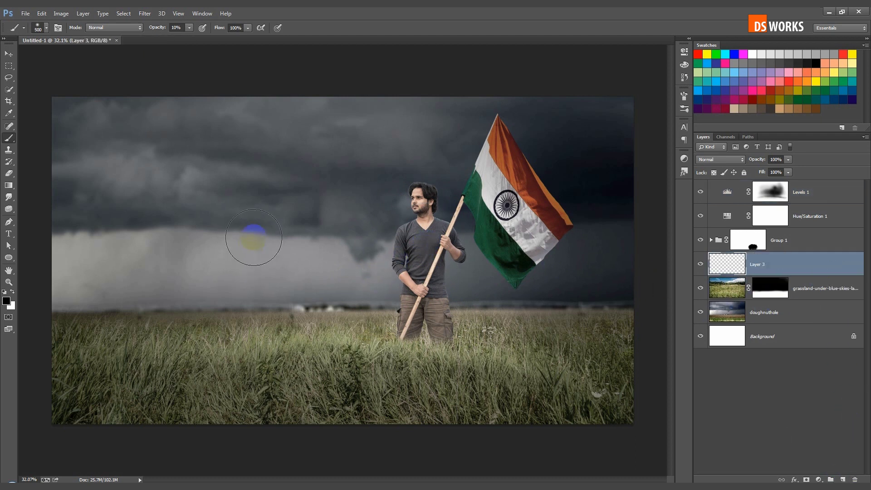
{"action": "key", "text": "bracketleft"}
{"action": "left_click", "coordinate": [13, 293]}
{"action": "key", "text": "bracketright"}
{"action": "key", "text": "bracketright"}
{"action": "mouse_move", "coordinate": [552, 302]}
{"action": "left_mouse_down"}
{"action": "mouse_move", "coordinate": [490, 316]}
{"action": "mouse_move", "coordinate": [129, 305]}
{"action": "mouse_move", "coordinate": [121, 331]}
{"action": "left_mouse_up"}
Step: Build up more white mist along the left horizon and around the man's waist and legs
{"action": "key", "text": "bracketright"}
{"action": "key", "text": "bracketright"}
{"action": "mouse_move", "coordinate": [240, 311]}
{"action": "left_mouse_down"}
{"action": "mouse_move", "coordinate": [213, 315]}
{"action": "mouse_move", "coordinate": [289, 320]}
{"action": "left_mouse_up"}
{"action": "key", "text": "bracketleft"}
{"action": "key", "text": "bracketleft"}
{"action": "key", "text": "bracketleft"}
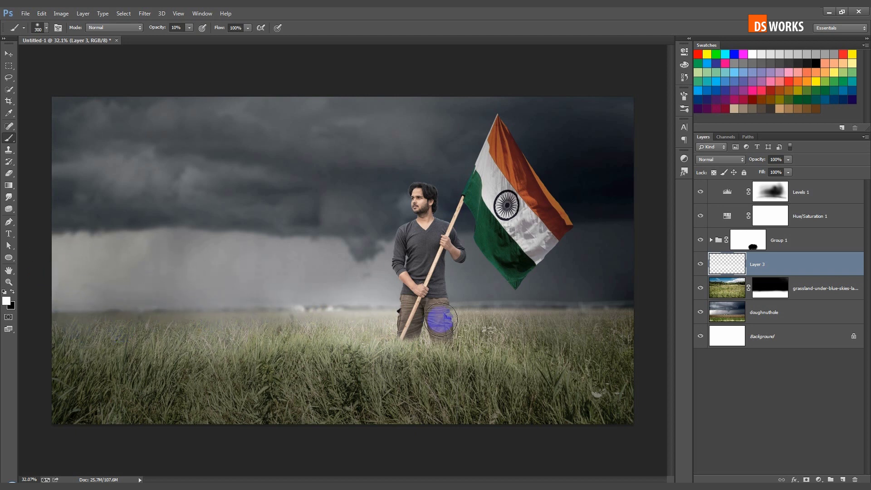
{"action": "left_click_drag", "start_coordinate": [488, 313], "coordinate": [398, 287]}
{"action": "key", "text": "bracketright"}
{"action": "key", "text": "bracketright"}
{"action": "key", "text": "bracketright"}
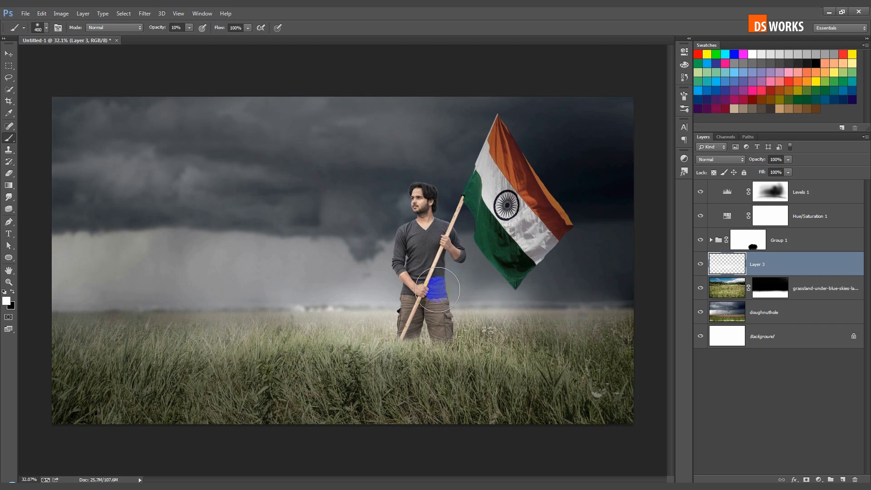
{"action": "key", "text": "bracketleft"}
{"action": "key", "text": "bracketleft"}
{"action": "key", "text": "bracketleft"}
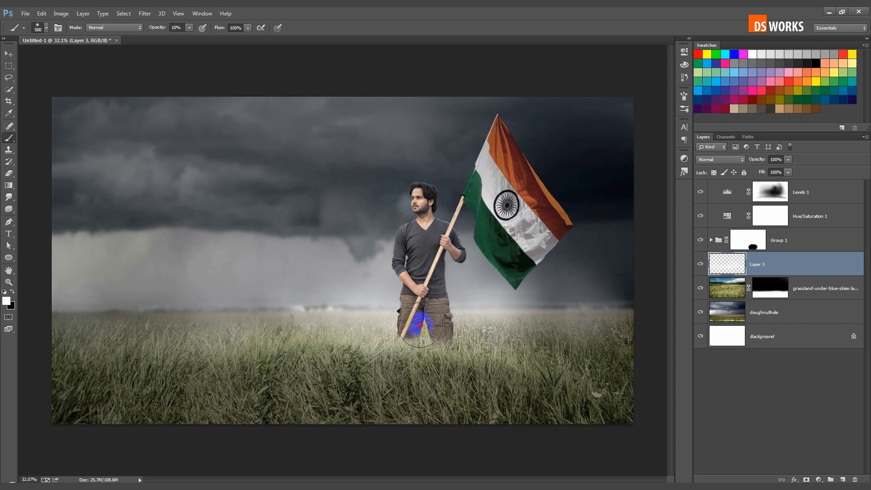
{"action": "left_click_drag", "start_coordinate": [330, 281], "coordinate": [110, 313]}
{"action": "key", "text": "bracketright"}
{"action": "key", "text": "bracketright"}
{"action": "key", "text": "bracketright"}
{"action": "left_click_drag", "start_coordinate": [346, 204], "coordinate": [354, 282]}
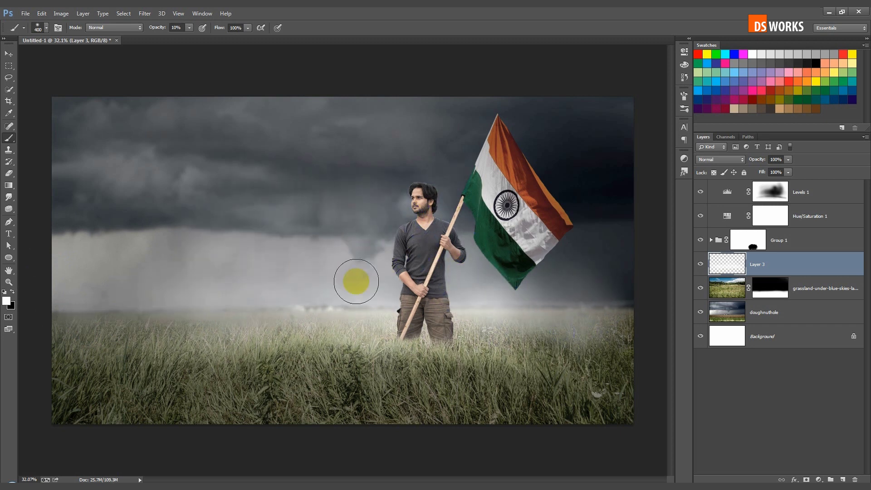
{"action": "key", "text": "ctrl+u"}
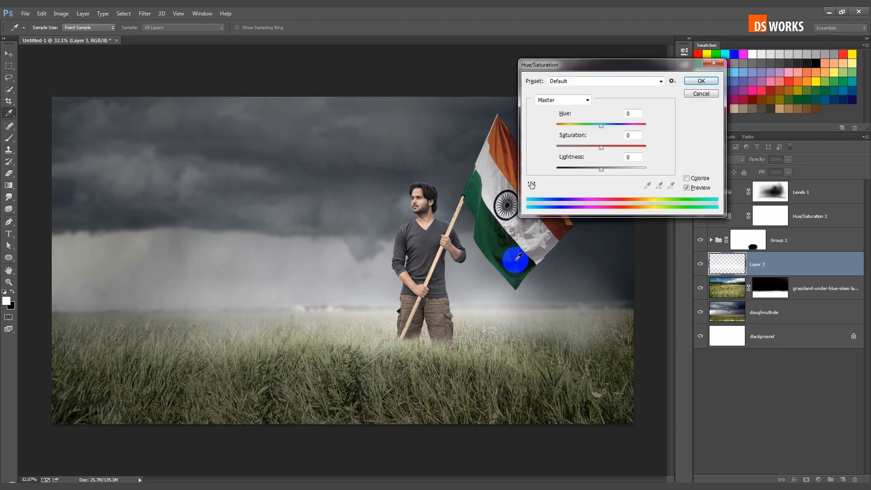
Step: Colorize the mist layer with Hue 193, Saturation 35 and Lightness -43 for a cool blue-grey tint
{"action": "left_click", "coordinate": [692, 180]}
{"action": "left_click_drag", "start_coordinate": [601, 169], "coordinate": [577, 175]}
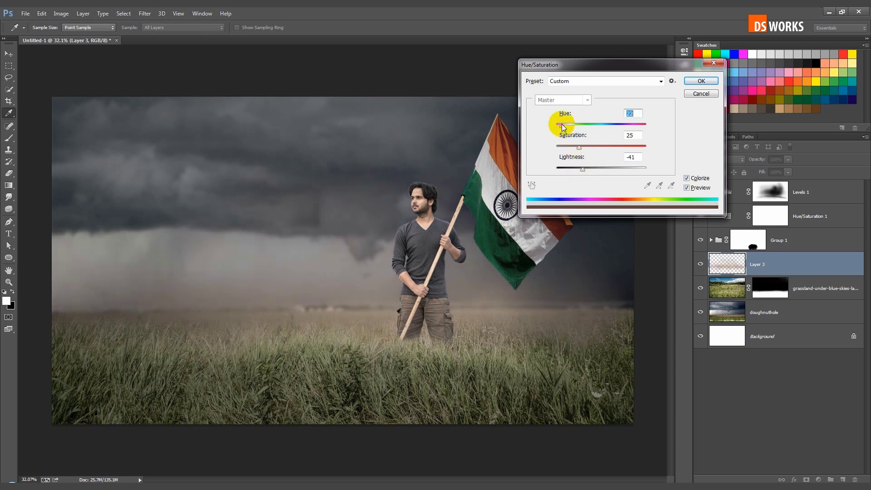
{"action": "left_click_drag", "start_coordinate": [562, 124], "coordinate": [604, 124]}
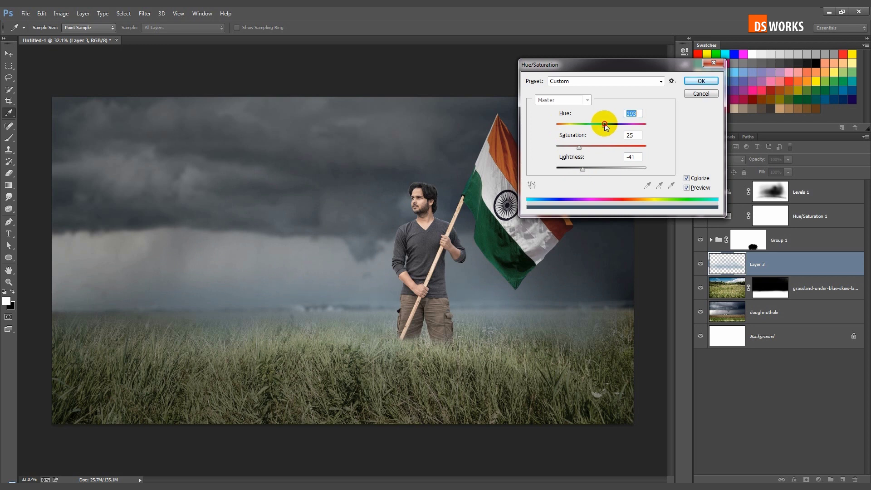
{"action": "left_click_drag", "start_coordinate": [586, 170], "coordinate": [583, 172]}
{"action": "left_click_drag", "start_coordinate": [612, 146], "coordinate": [574, 150]}
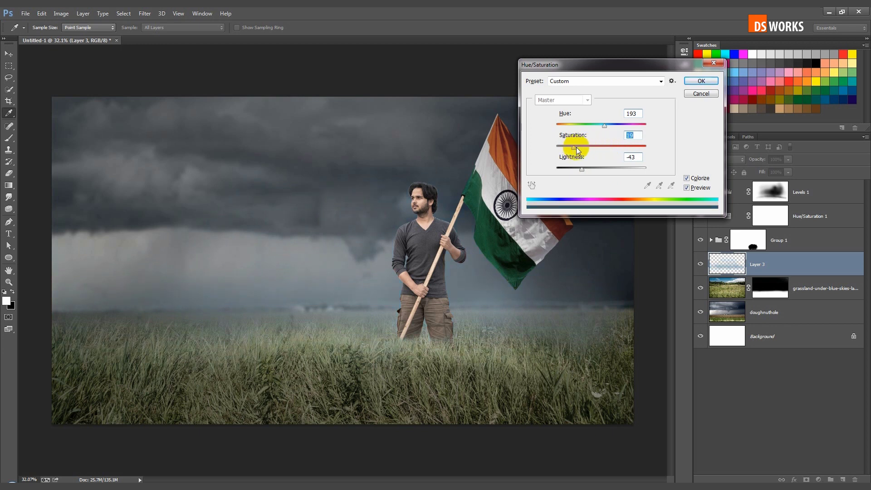
{"action": "left_click", "coordinate": [699, 81]}
Step: Add Layer 4 above Levels 1 and paint soft black with a 1000 px brush over the sky and mid-field
{"action": "key", "text": "b"}
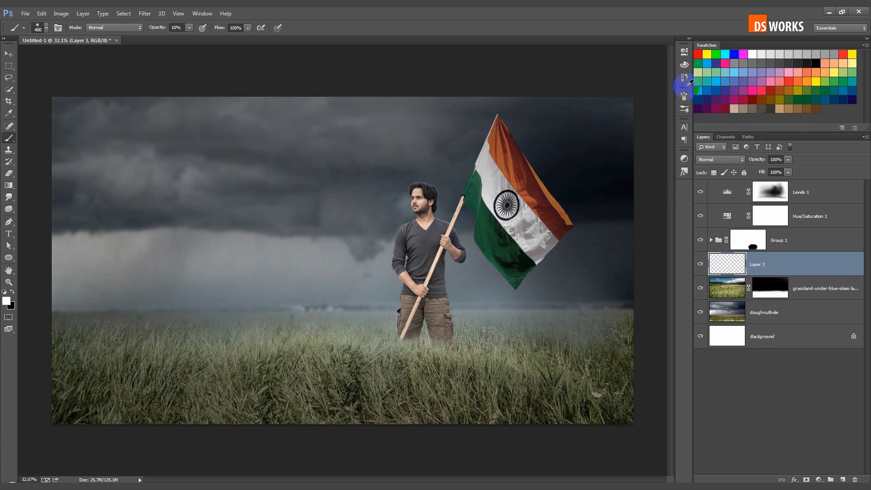
{"action": "left_click", "coordinate": [807, 191]}
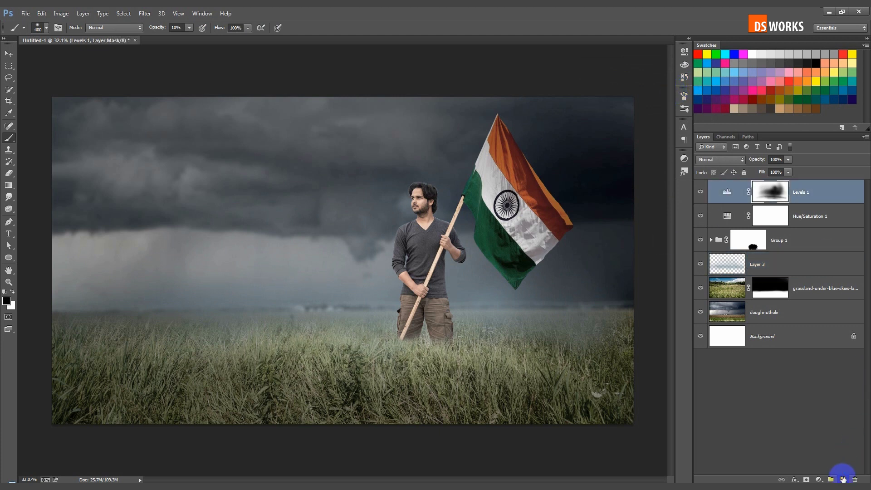
{"action": "left_click", "coordinate": [842, 479]}
{"action": "key", "text": "x"}
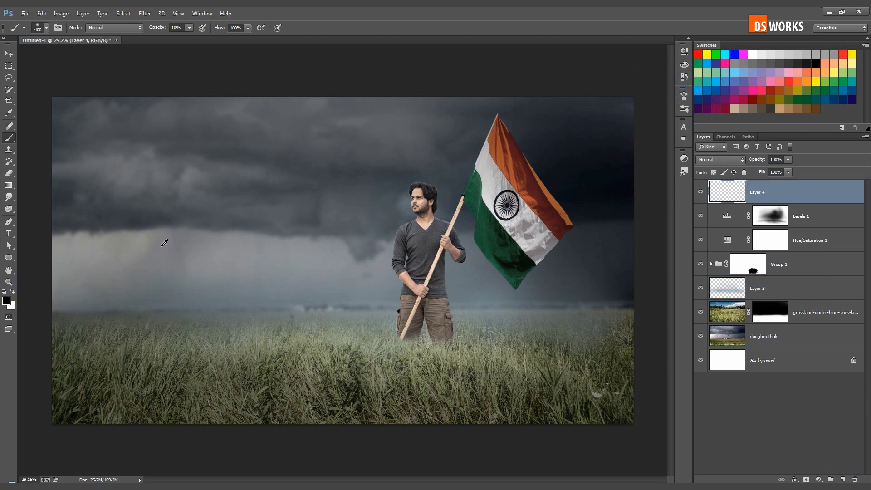
{"action": "key", "text": "bracketright"}
{"action": "key", "text": "bracketright"}
{"action": "key", "text": "bracketright"}
{"action": "mouse_move", "coordinate": [369, 142]}
{"action": "left_mouse_down"}
{"action": "mouse_move", "coordinate": [341, 106]}
{"action": "mouse_move", "coordinate": [349, 181]}
{"action": "mouse_move", "coordinate": [72, 122]}
{"action": "mouse_move", "coordinate": [97, 409]}
{"action": "mouse_move", "coordinate": [570, 402]}
{"action": "mouse_move", "coordinate": [268, 385]}
{"action": "mouse_move", "coordinate": [116, 209]}
{"action": "mouse_move", "coordinate": [472, 171]}
{"action": "left_mouse_up"}
{"action": "key", "text": "bracketleft"}
{"action": "key", "text": "bracketleft"}
{"action": "key", "text": "bracketleft"}
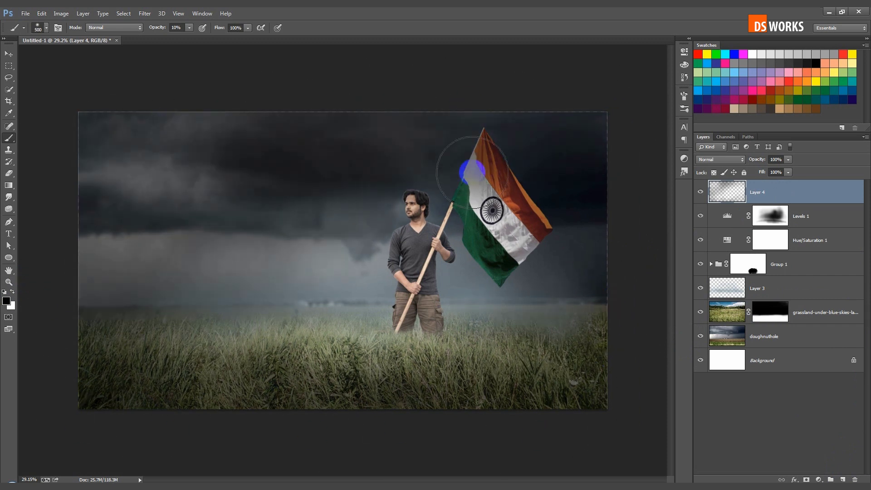
Step: Toggle the dark layer to compare, then zoom to the man's head and chest with an 80 px brush
{"action": "key", "text": "v"}
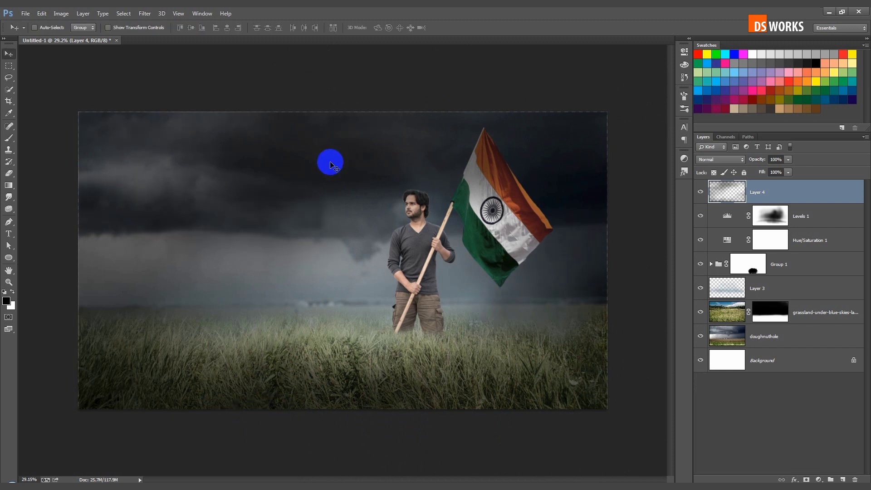
{"action": "left_click", "coordinate": [700, 192]}
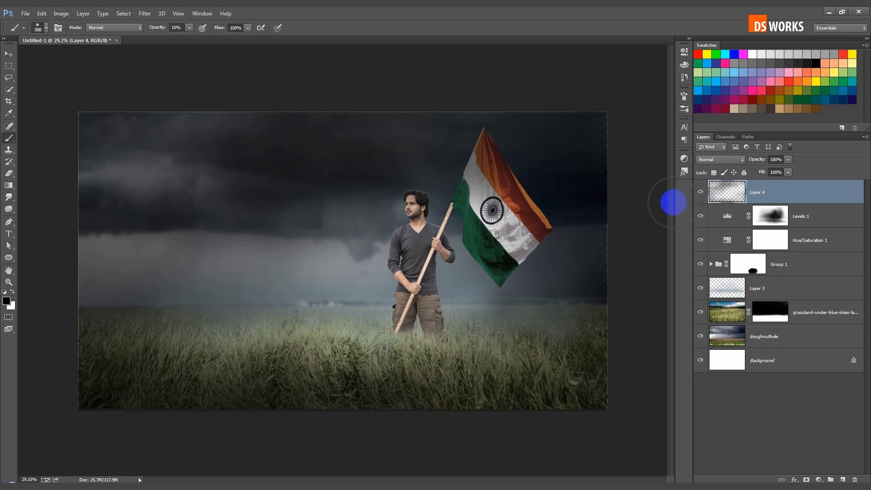
{"action": "key", "text": "b"}
{"action": "scroll", "coordinate": [424, 253], "scroll_direction": "up", "scroll_amount": 5}
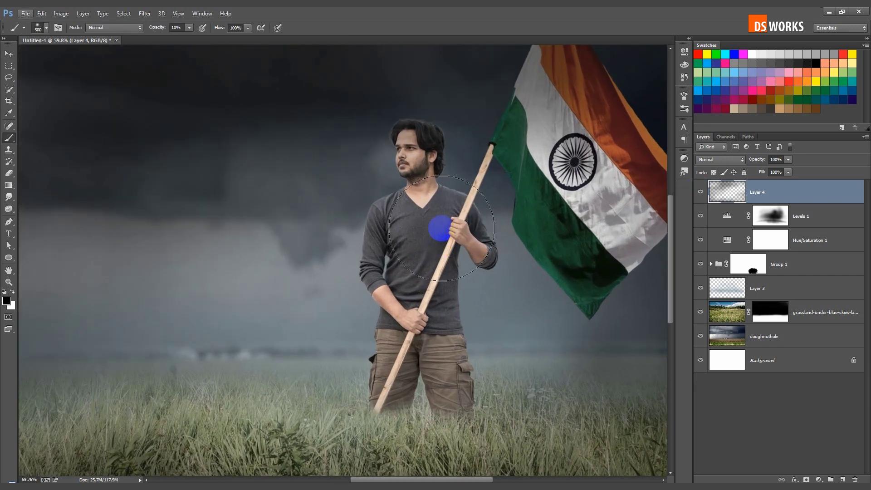
{"action": "left_click_drag", "start_coordinate": [441, 228], "coordinate": [389, 272]}
{"action": "key", "text": "bracketleft"}
{"action": "key", "text": "bracketleft"}
{"action": "key", "text": "bracketleft"}
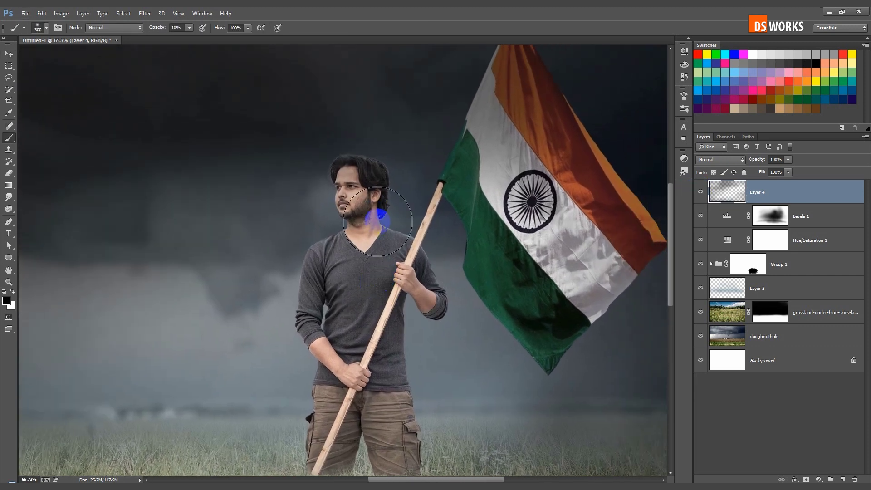
{"action": "key", "text": "bracketleft"}
{"action": "key", "text": "bracketleft"}
{"action": "key", "text": "bracketleft"}
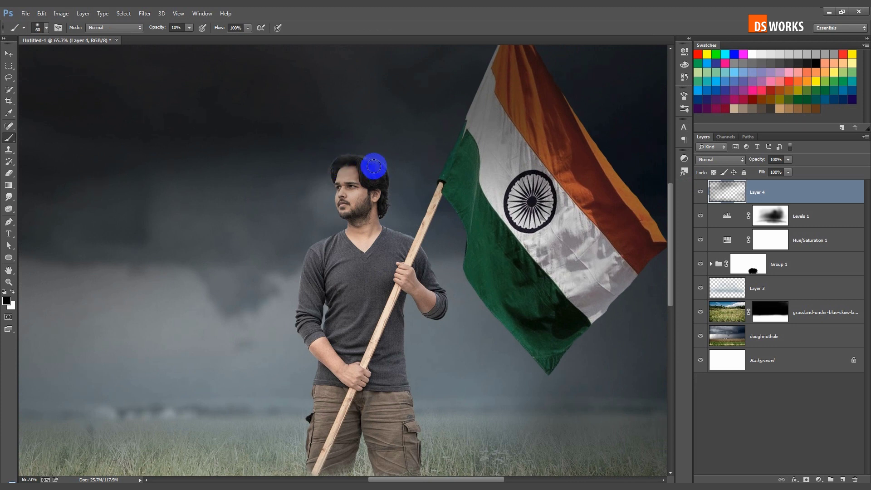
{"action": "key", "text": "bracketright"}
{"action": "key", "text": "bracketright"}
{"action": "key", "text": "bracketright"}
{"action": "key", "text": "bracketleft"}
{"action": "key", "text": "bracketleft"}
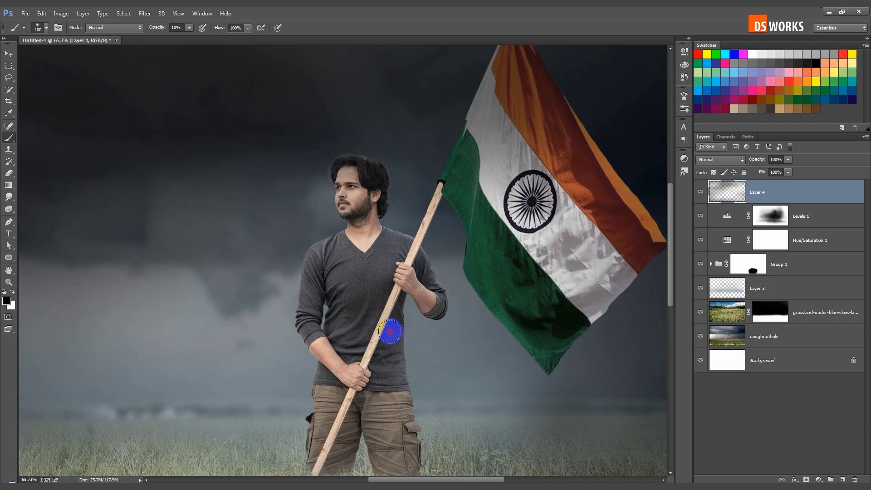
{"action": "scroll", "coordinate": [413, 272], "scroll_direction": "down", "scroll_amount": 5}
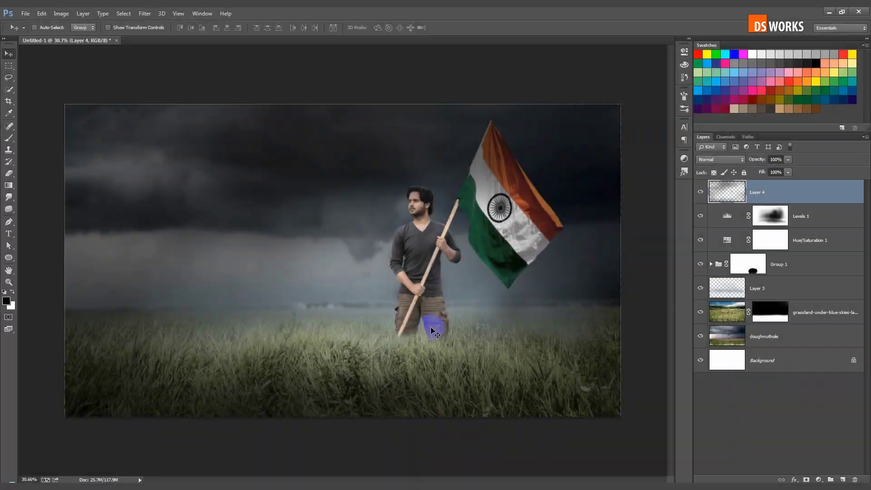
Step: Merge all visible layers into a new top layer and open it in the Camera Raw Filter
{"action": "key", "text": "ctrl+shift+alt+e"}
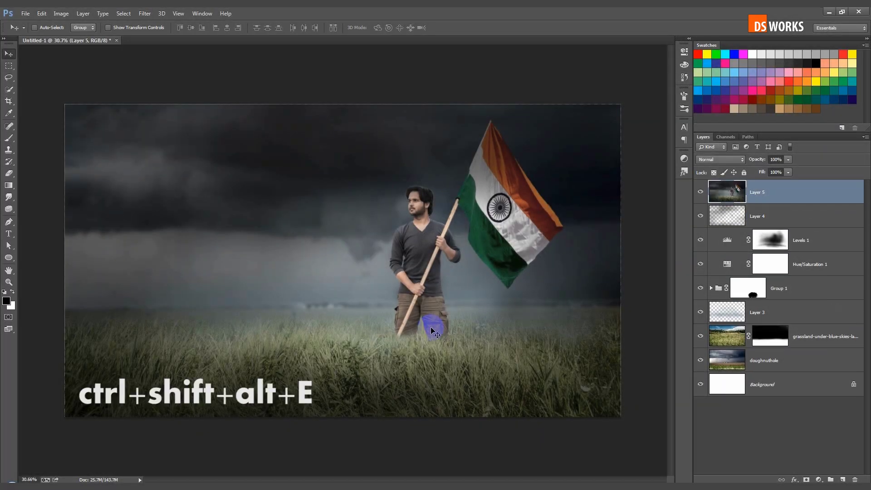
{"action": "scroll", "coordinate": [432, 332], "scroll_direction": "up", "scroll_amount": 1}
{"action": "left_click", "coordinate": [144, 13]}
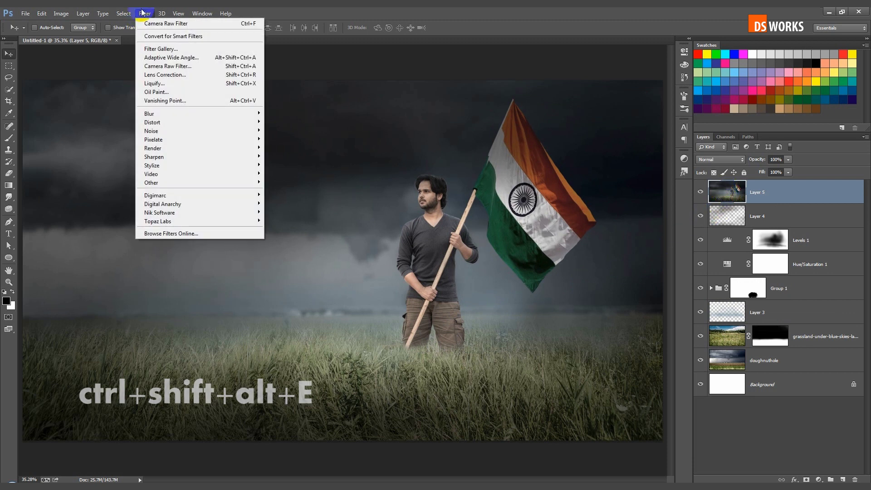
{"action": "left_click", "coordinate": [196, 67]}
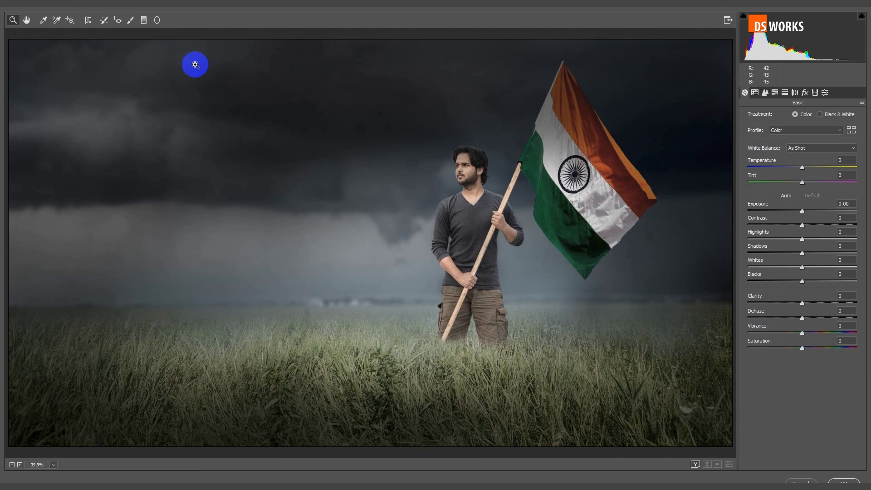
Step: Cool the temperature, tint toward green, and set Exposure -0.35, Highlights +22, Clarity +23, Vibrance +37
{"action": "left_click_drag", "start_coordinate": [802, 168], "coordinate": [799, 169]}
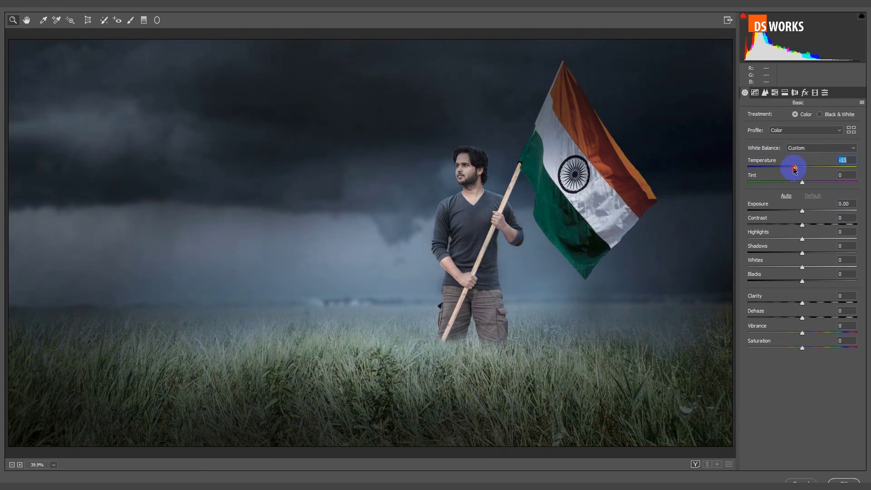
{"action": "left_click", "coordinate": [802, 183]}
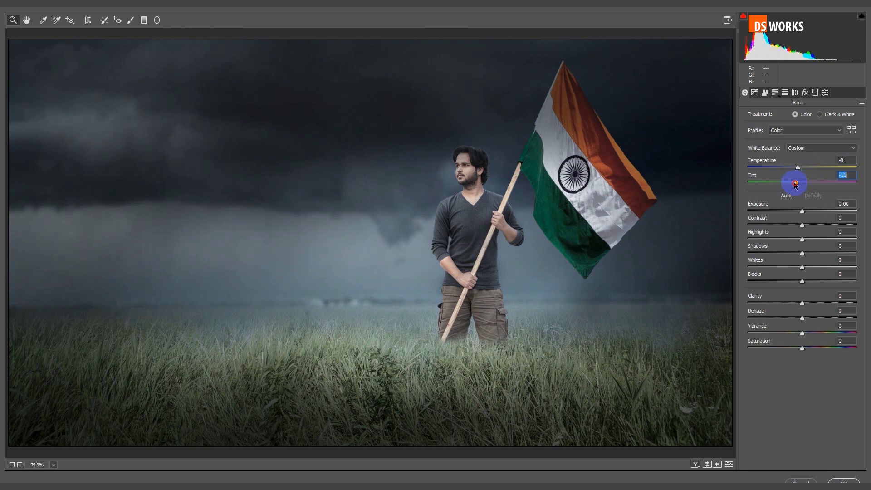
{"action": "mouse_move", "coordinate": [802, 211]}
{"action": "left_mouse_down"}
{"action": "mouse_move", "coordinate": [790, 212]}
{"action": "mouse_move", "coordinate": [775, 239]}
{"action": "mouse_move", "coordinate": [837, 254]}
{"action": "left_mouse_up"}
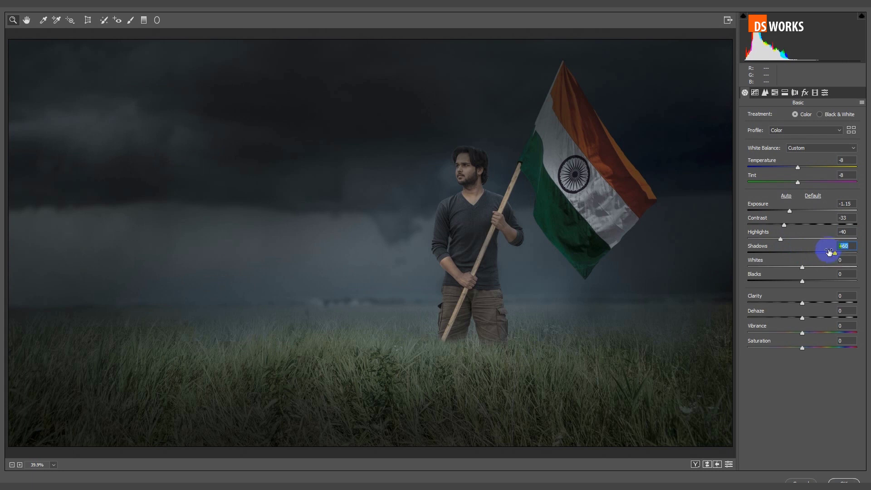
{"action": "left_click_drag", "start_coordinate": [780, 239], "coordinate": [814, 240]}
{"action": "mouse_move", "coordinate": [802, 303]}
{"action": "left_mouse_down"}
{"action": "mouse_move", "coordinate": [820, 304]}
{"action": "mouse_move", "coordinate": [828, 319]}
{"action": "left_mouse_up"}
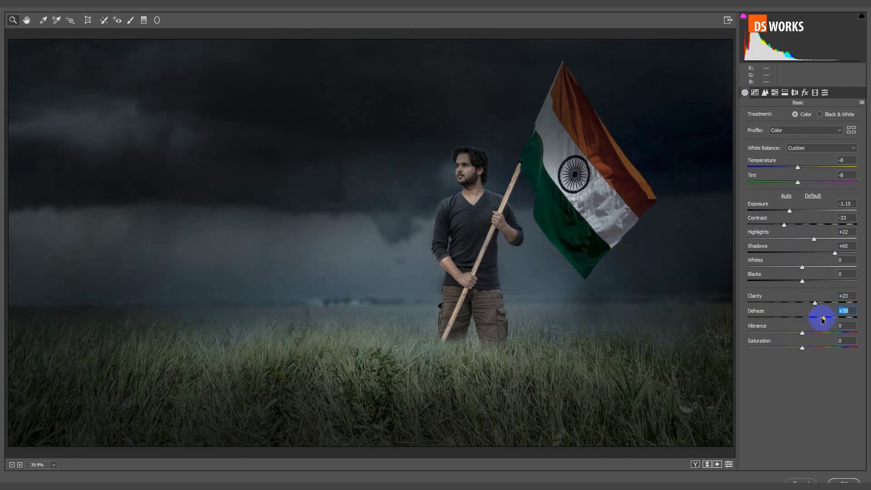
{"action": "left_click_drag", "start_coordinate": [791, 212], "coordinate": [803, 213]}
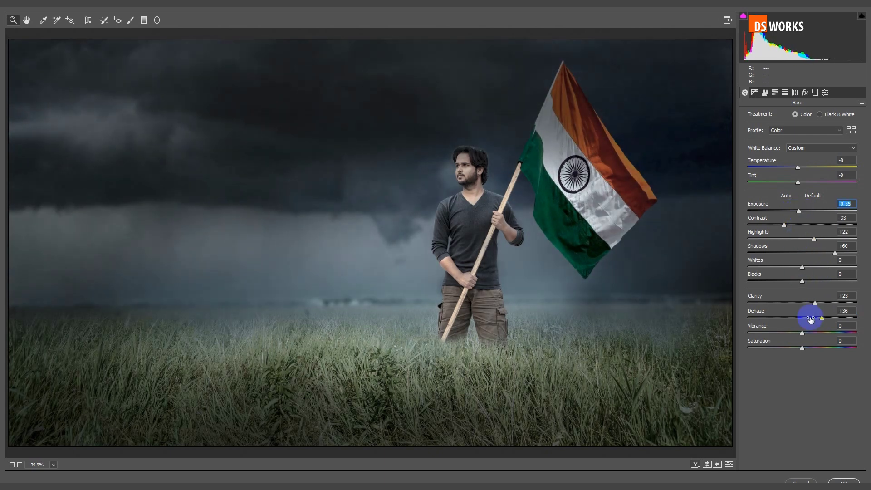
{"action": "left_click_drag", "start_coordinate": [803, 333], "coordinate": [823, 335]}
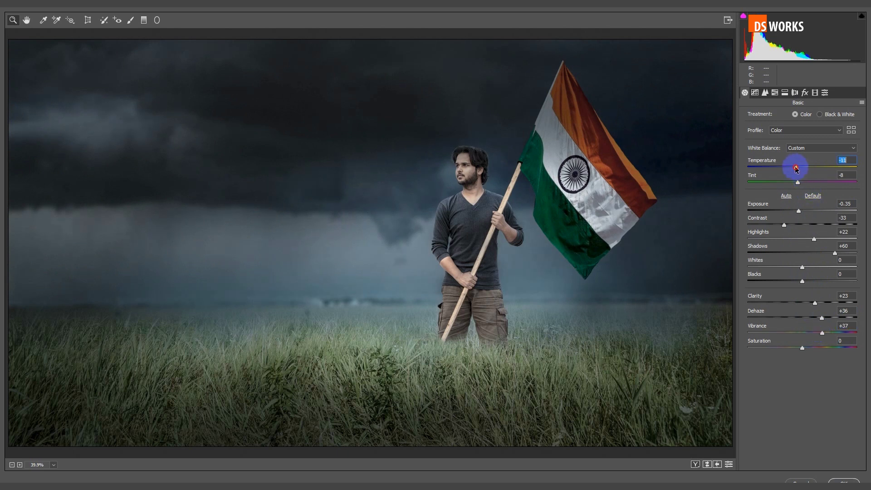
{"action": "left_click", "coordinate": [844, 480]}
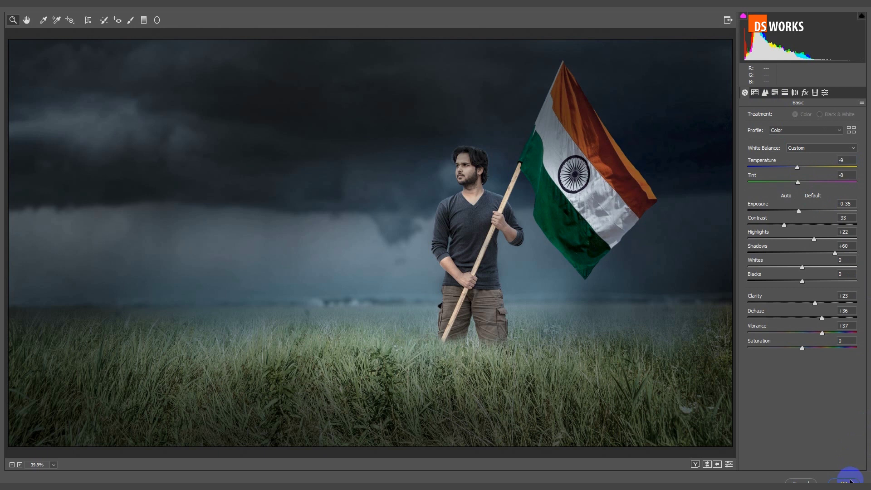